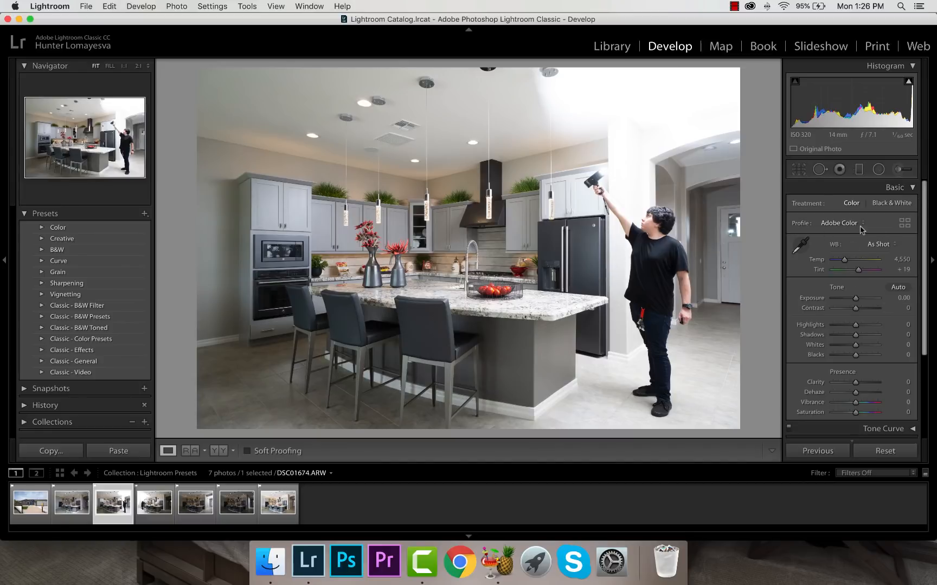
Step: Apply the Adobe Standard profile to the kitchen photo and set its contrast to +15
click(858, 226)
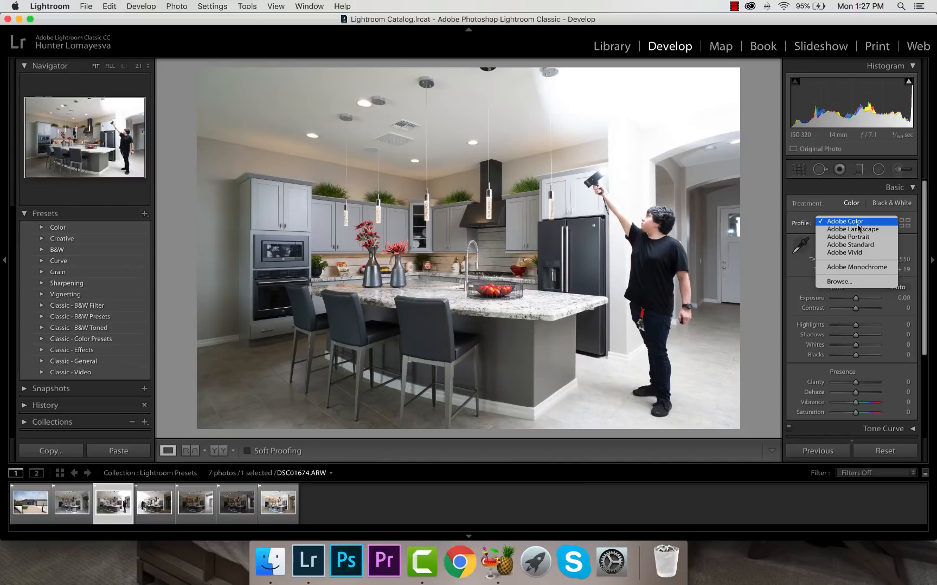
click(870, 245)
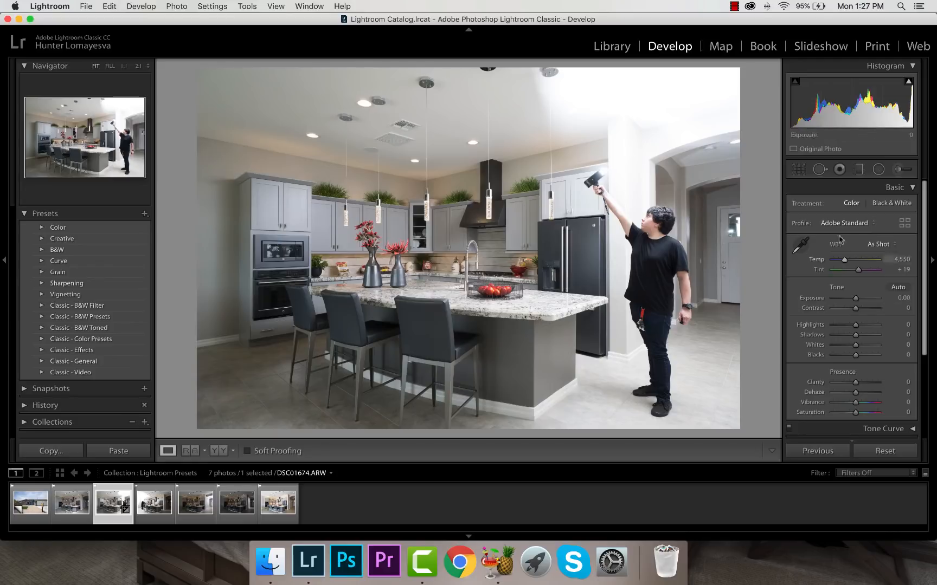
click(905, 308)
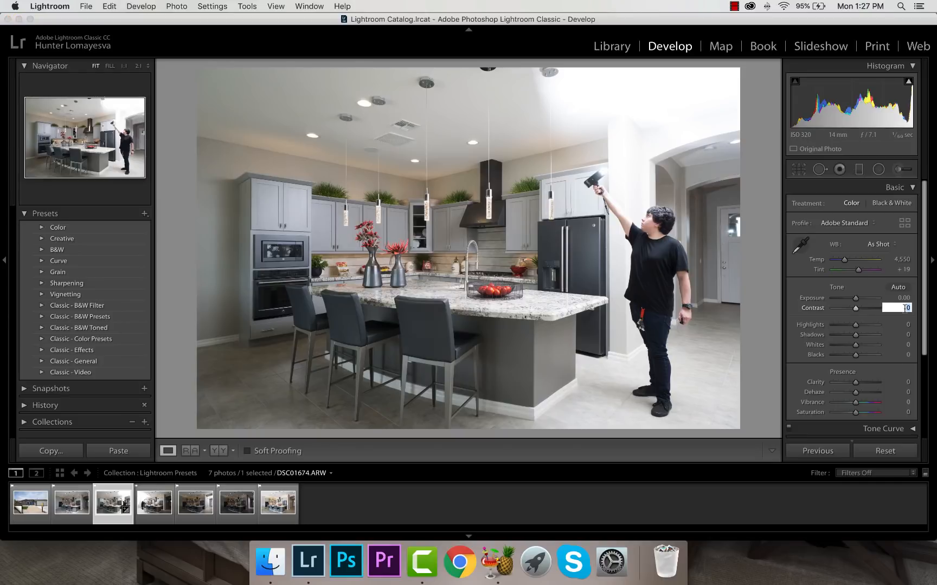
text(15)
key(Return)
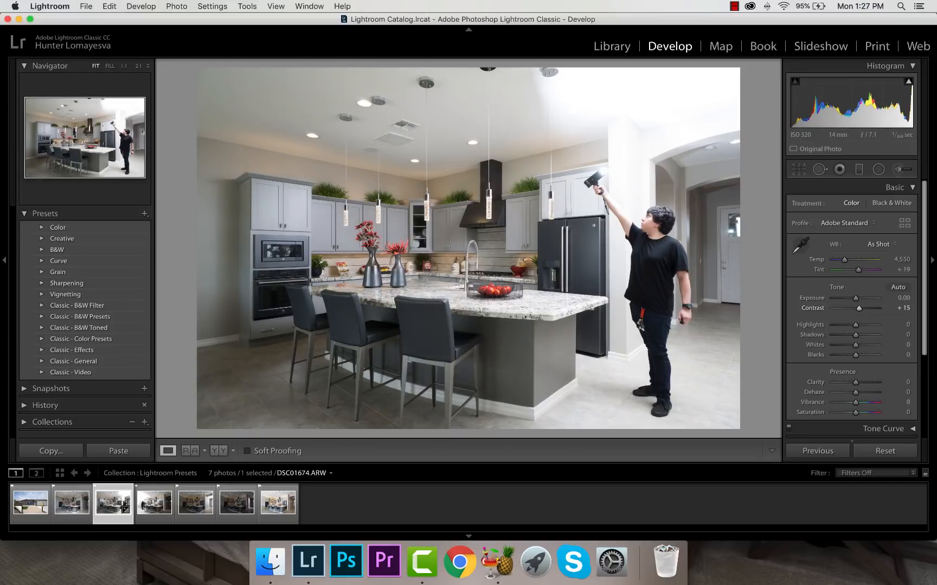
Step: Set the highlights to -60, try them at -100, and undo that trial
click(908, 324)
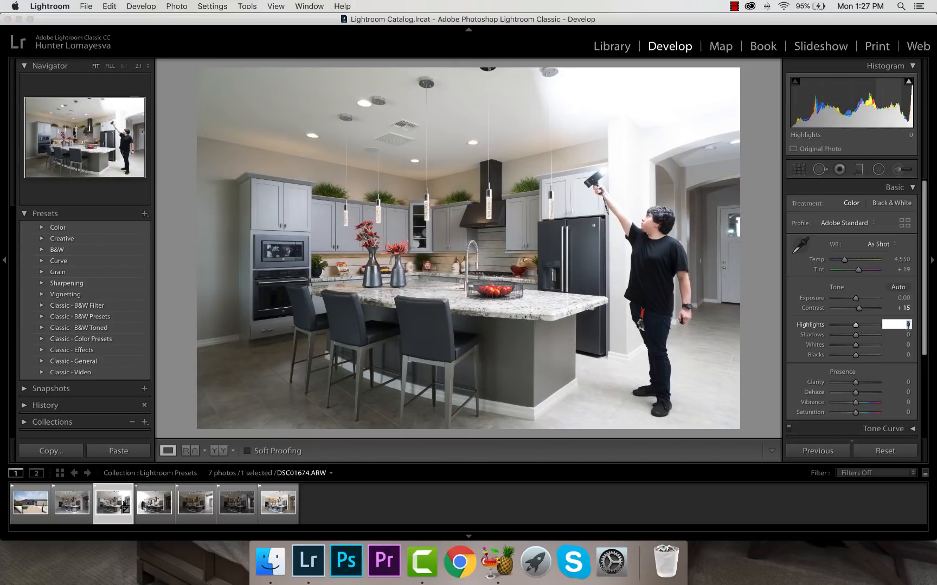
text(-60)
key(Return)
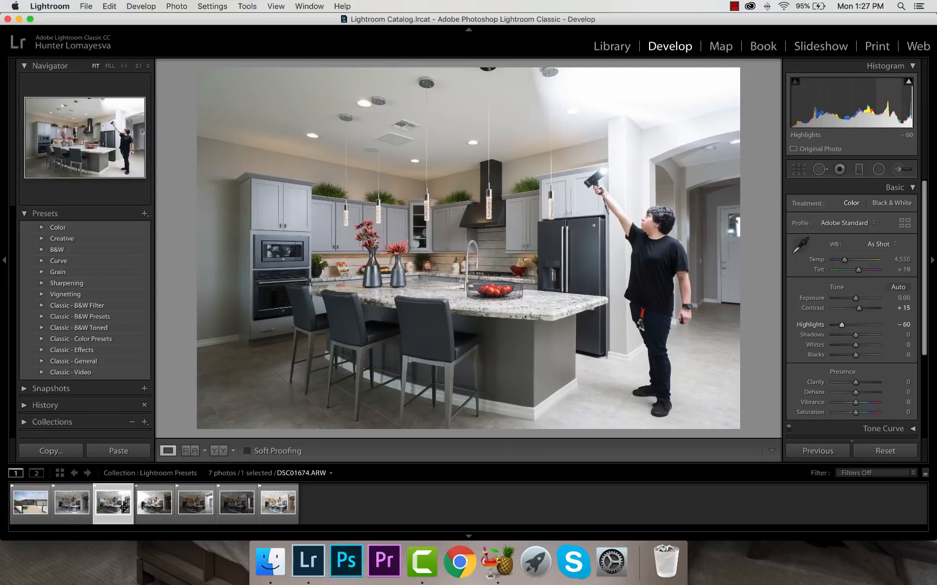
drag(842, 325, 832, 325)
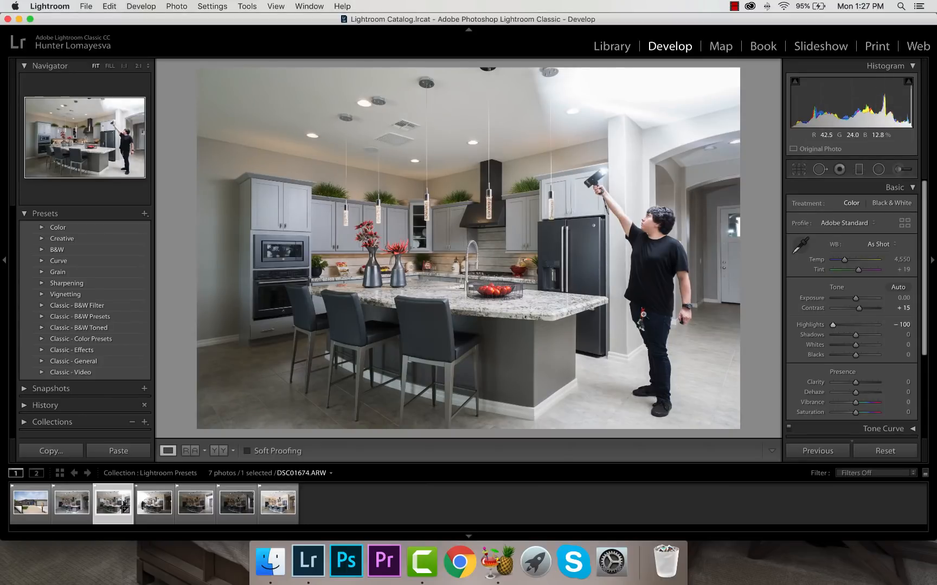
key(super+z)
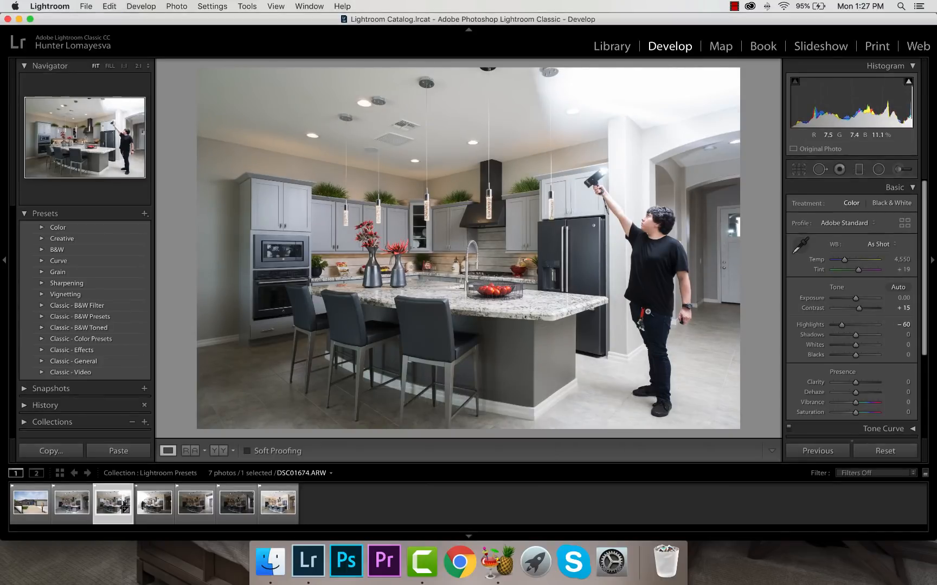
Step: Lift the photo's shadows to +45 and set the clarity to +15
click(905, 336)
text(45)
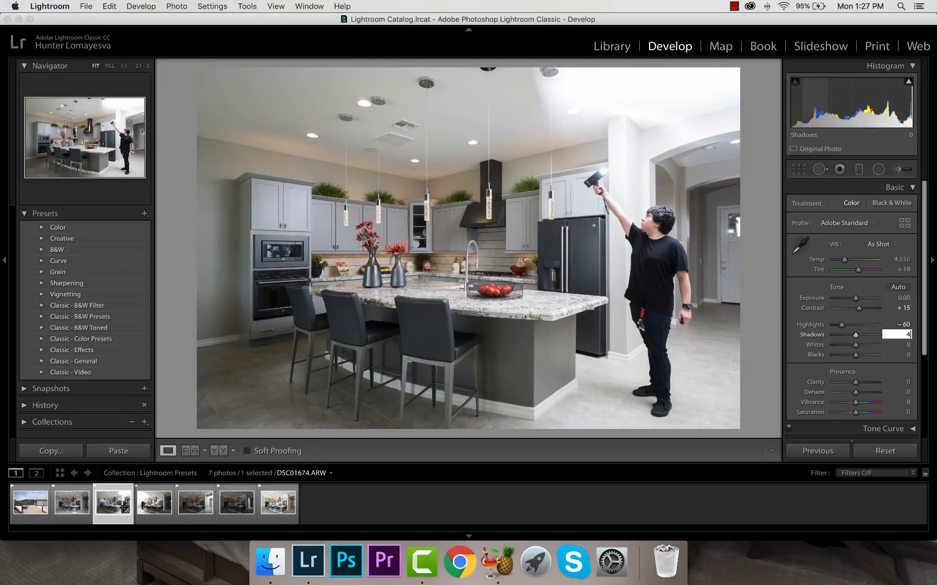
key(Return)
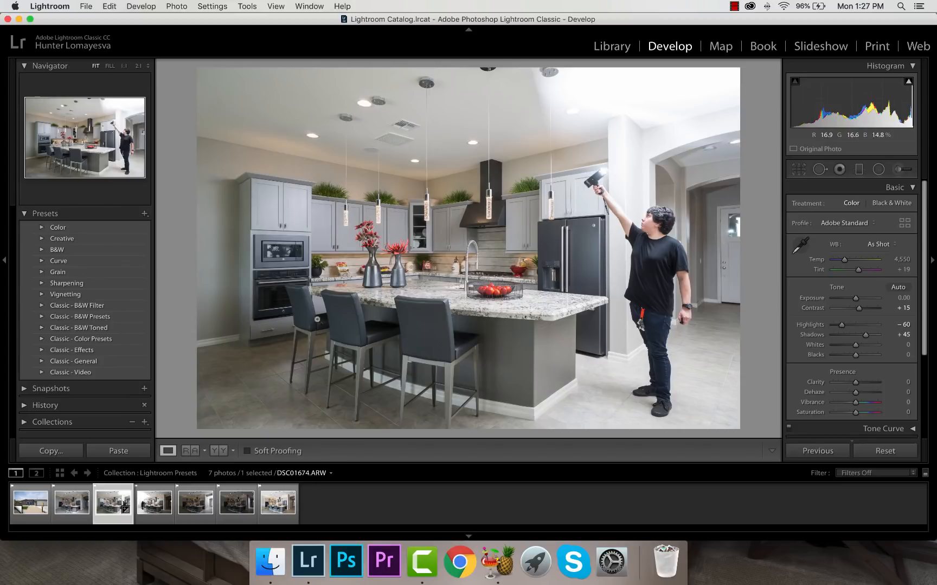
click(900, 382)
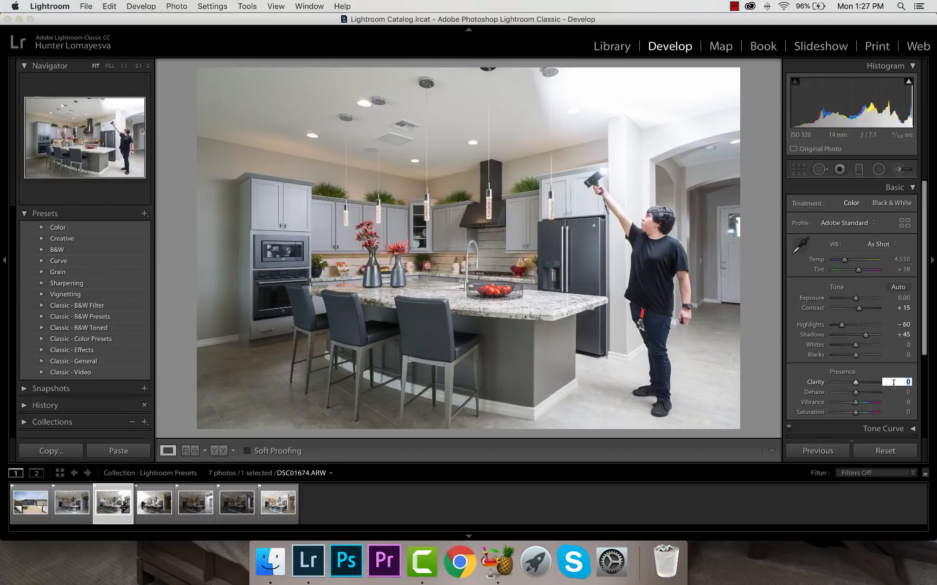
text(15)
key(Return)
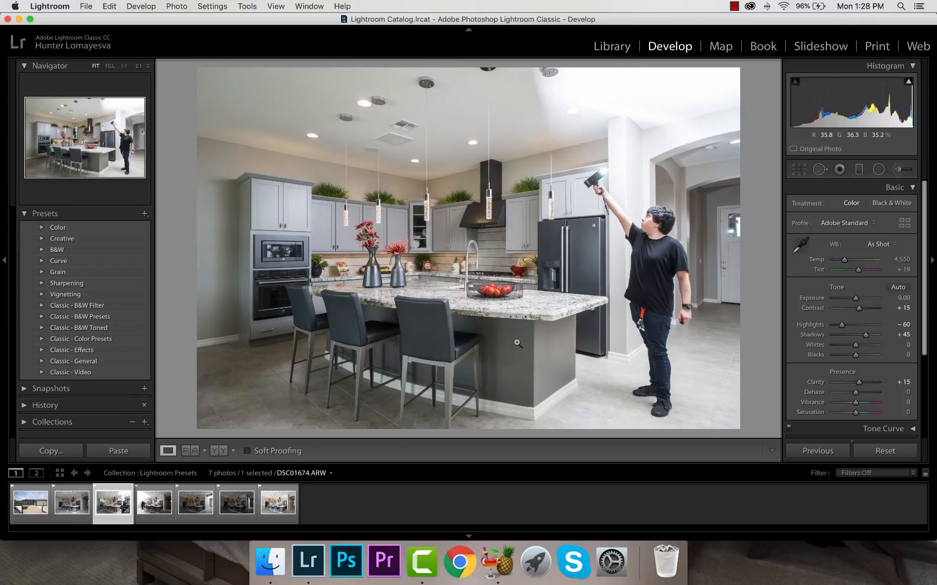
Step: Set the photo's overall saturation to +30 in the basic adjustments
click(252, 394)
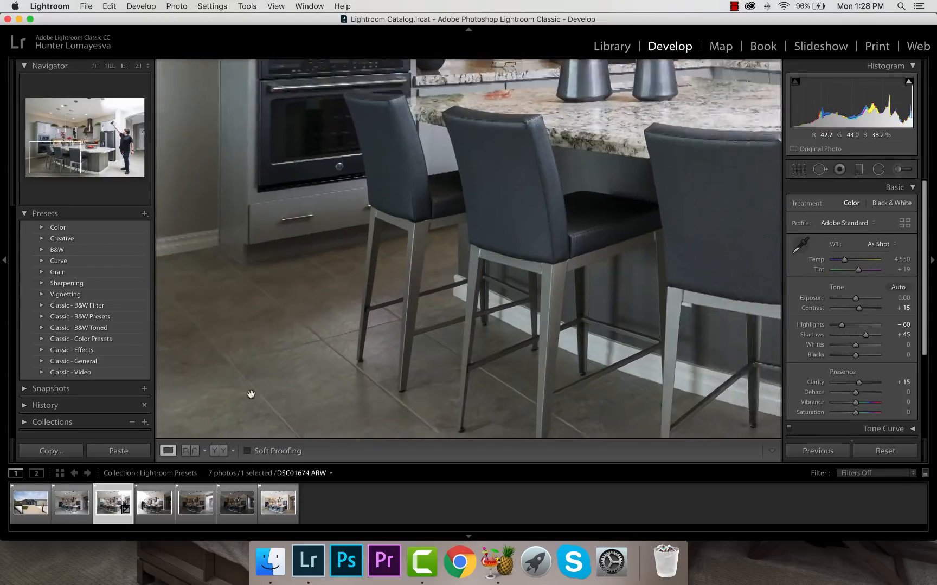
click(365, 312)
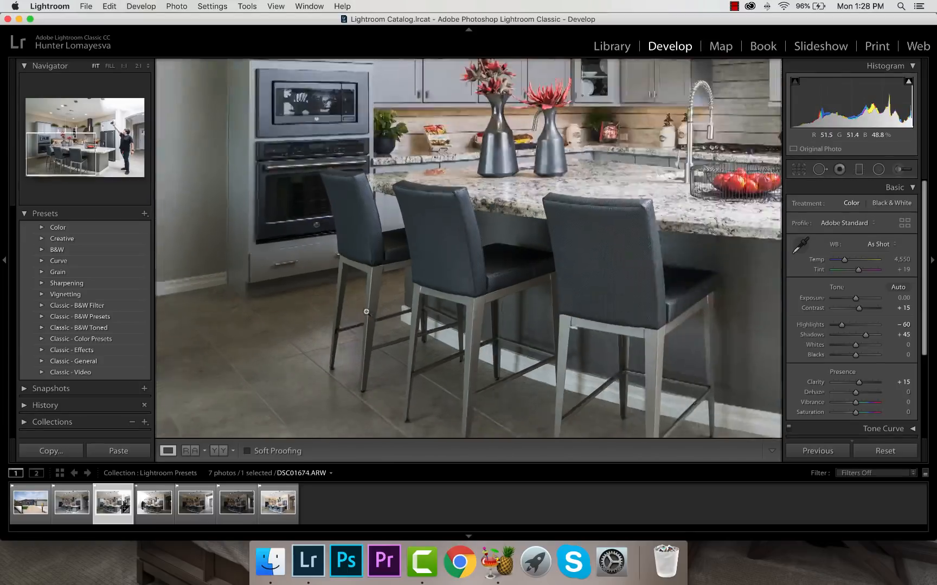
scroll(914, 370, down, 2)
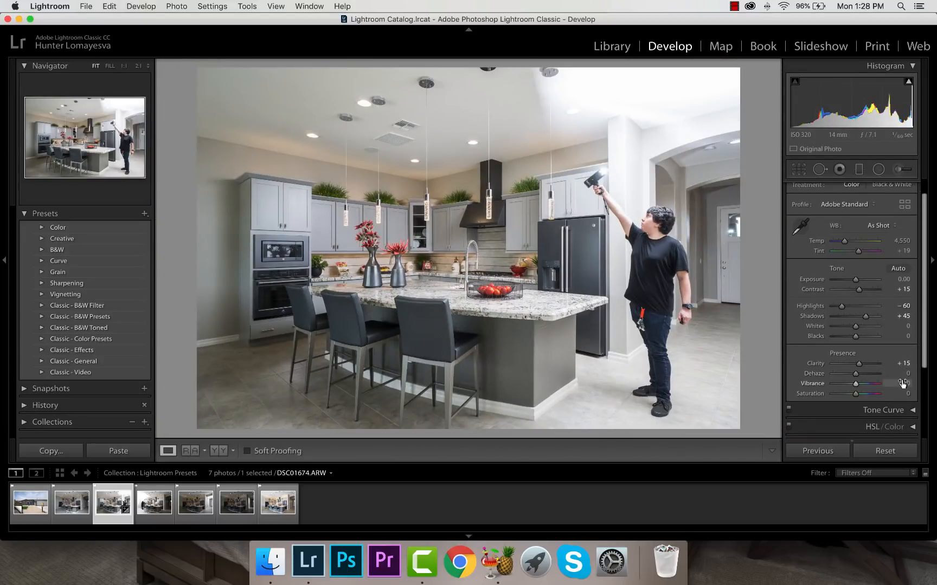
click(905, 394)
text(30)
key(Return)
Step: Show all the HSL adjustments together and set the orange saturation to -30
scroll(920, 375, down, 4)
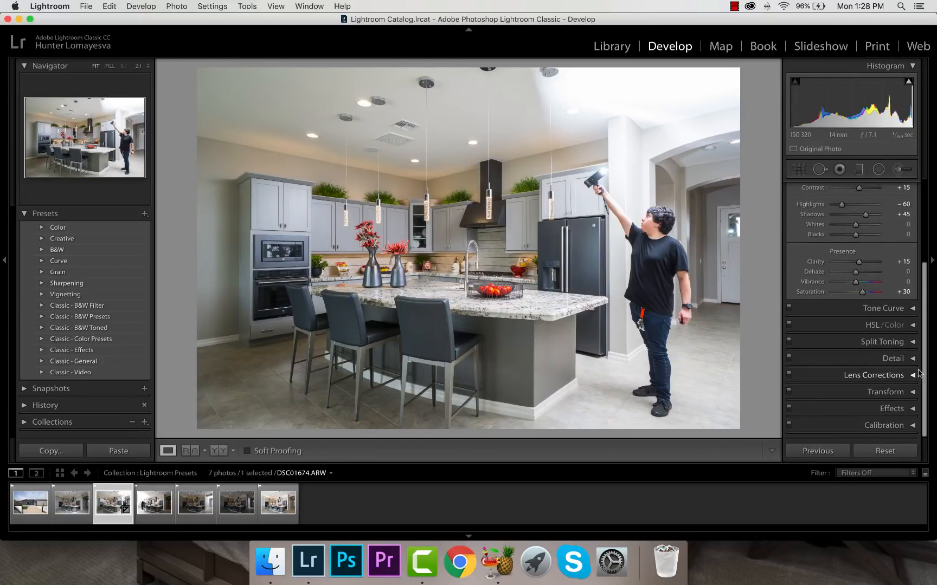
click(884, 328)
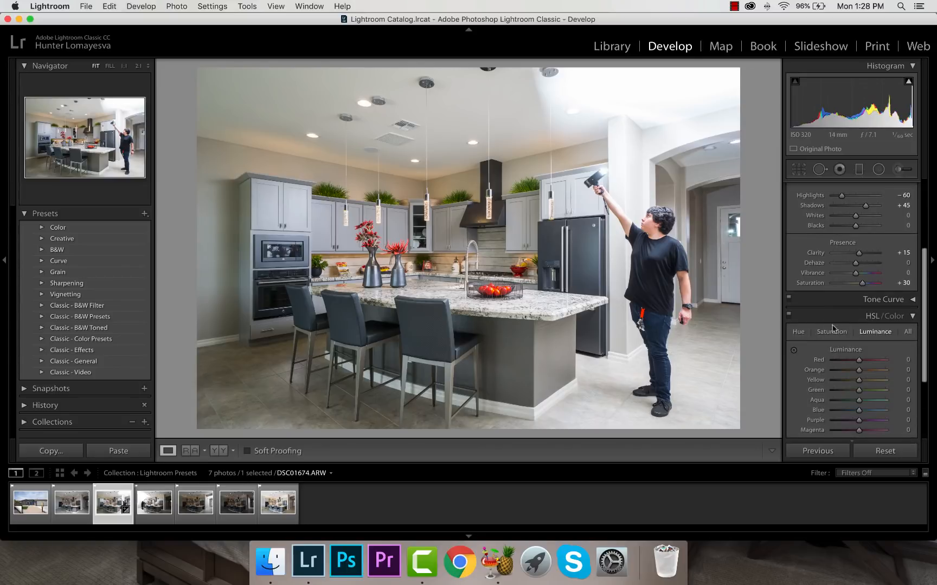
click(799, 332)
scroll(867, 352, down, 3)
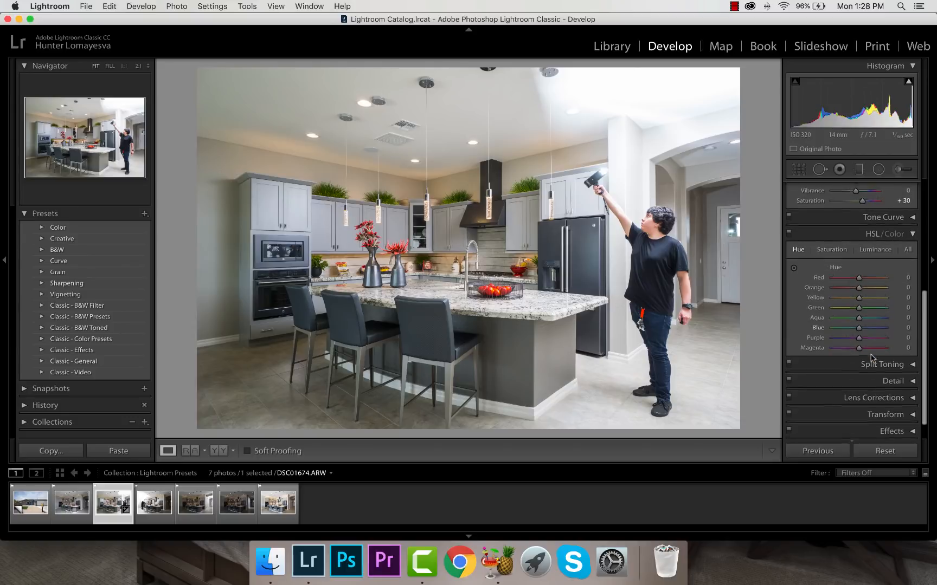
click(908, 250)
scroll(906, 374, down, 3)
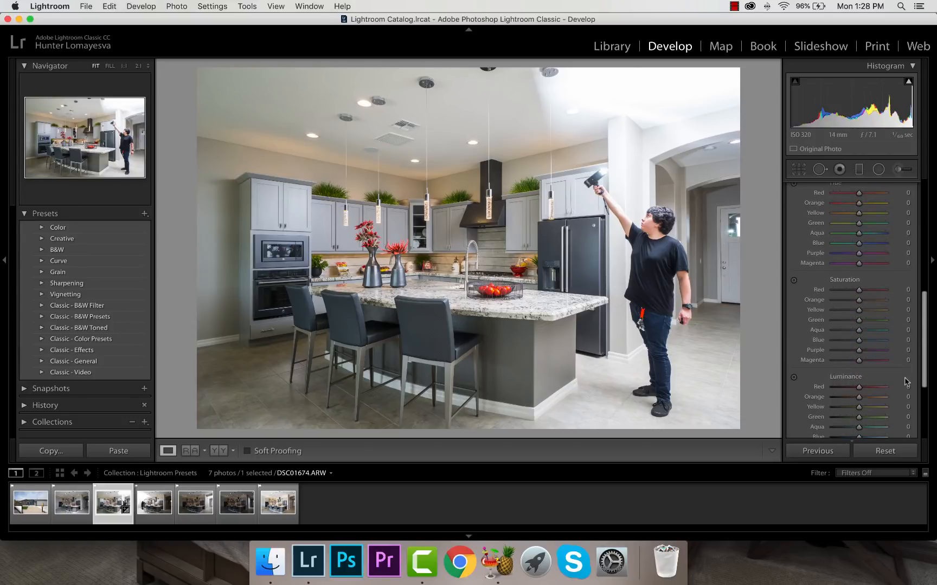
click(899, 295)
text(-30)
key(Return)
Step: Reduce the yellow saturation to -15 and the green saturation to -30 in the HSL adjustments
key(Tab)
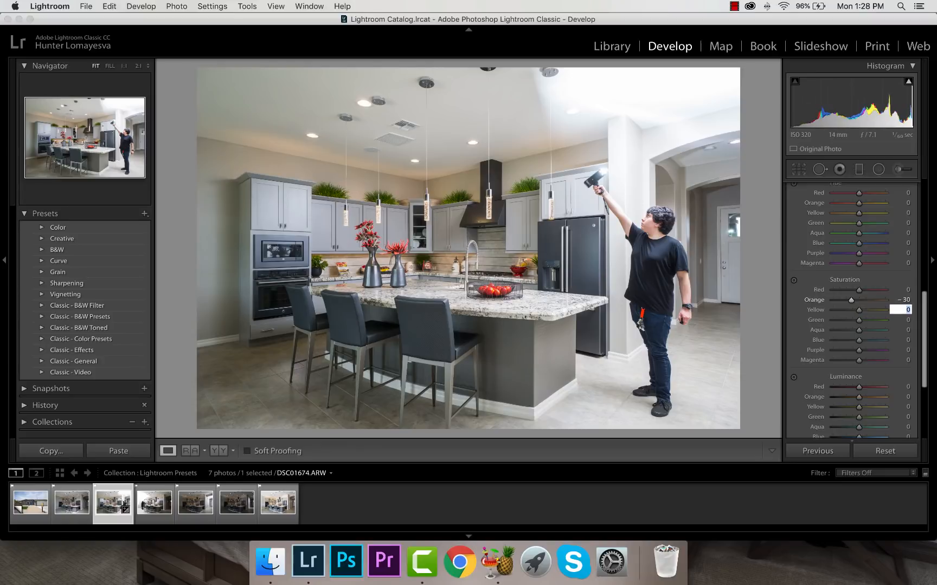
text(-15)
key(Return)
click(900, 320)
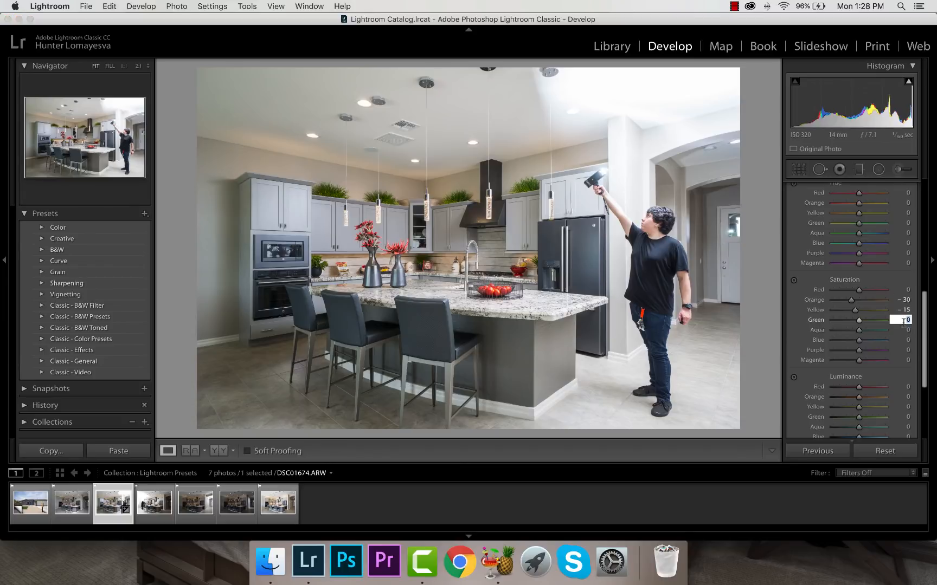
text(-3)
key(Return)
Step: Set the green and blue luminance to -15 each in the HSL adjustments
scroll(906, 321, down, 5)
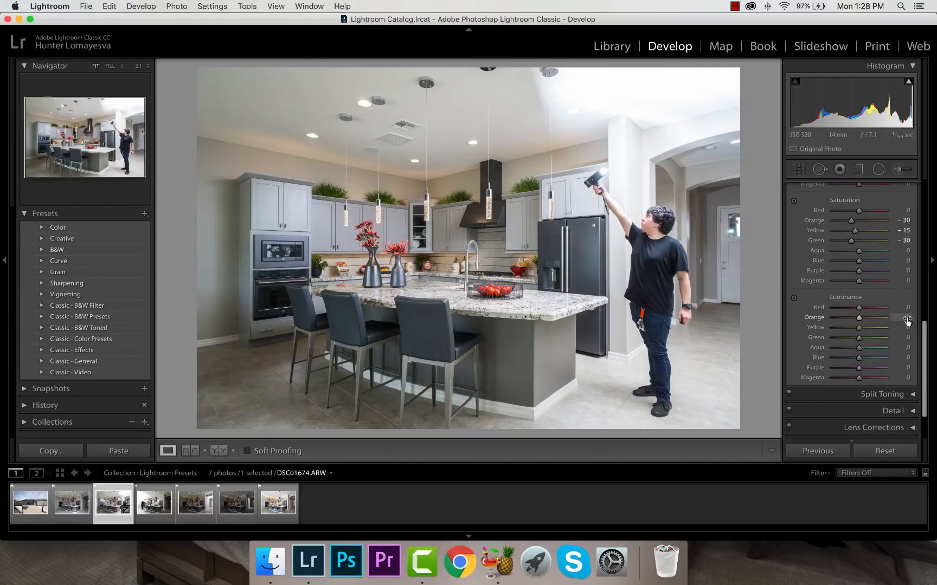
click(906, 336)
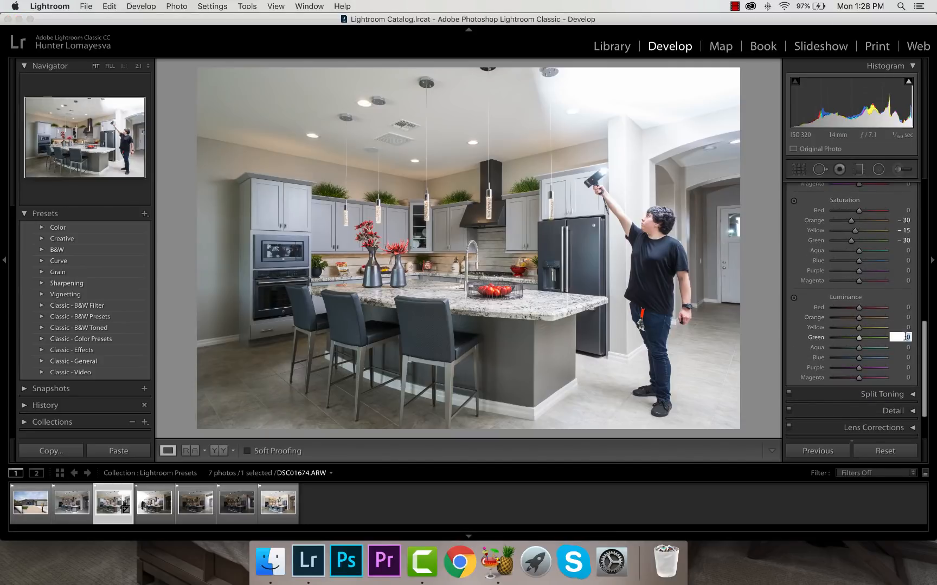
text(-15)
key(Return)
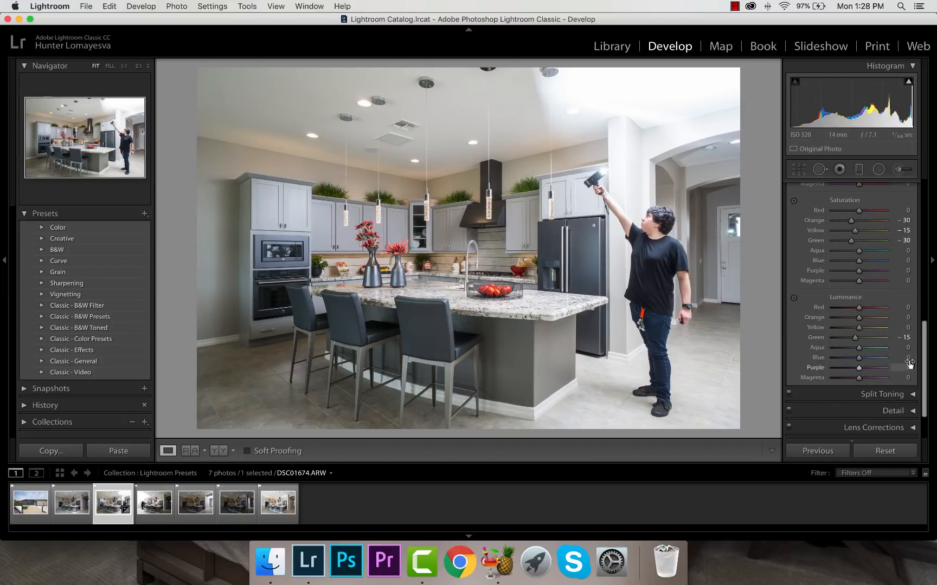
scroll(914, 383, down, 2)
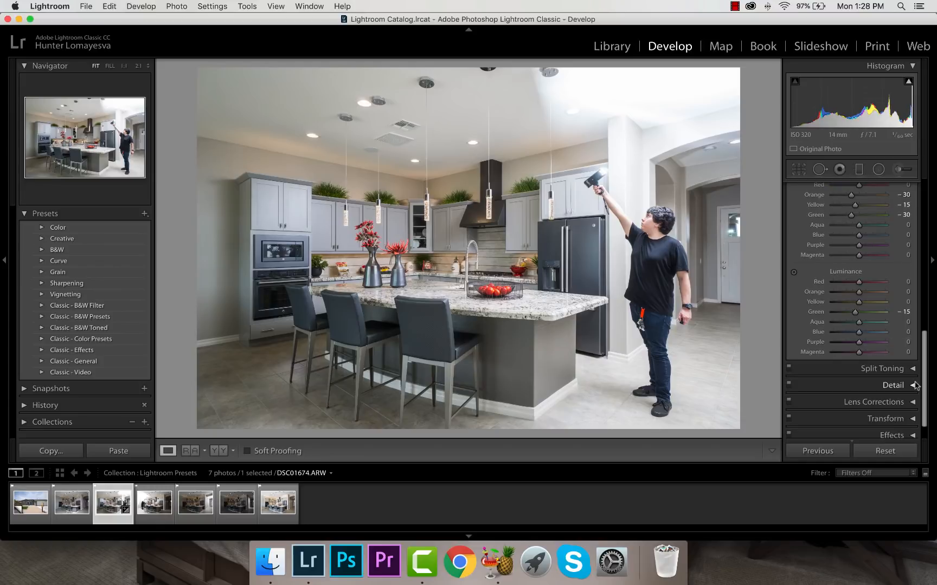
scroll(915, 386, down, 2)
click(902, 310)
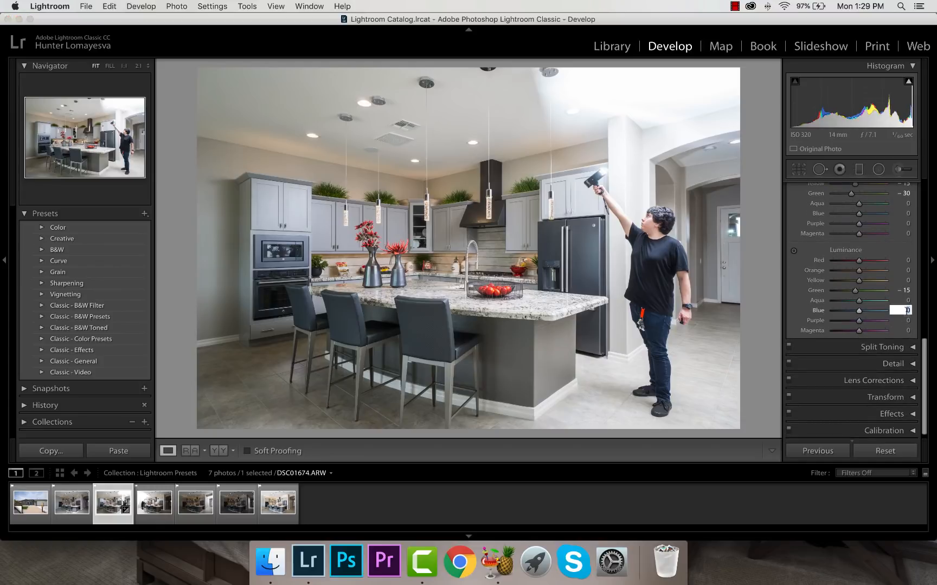
text(-15)
key(Return)
Step: Open the detail adjustments and set the sharpening amount to 45
scroll(910, 312, down, 1)
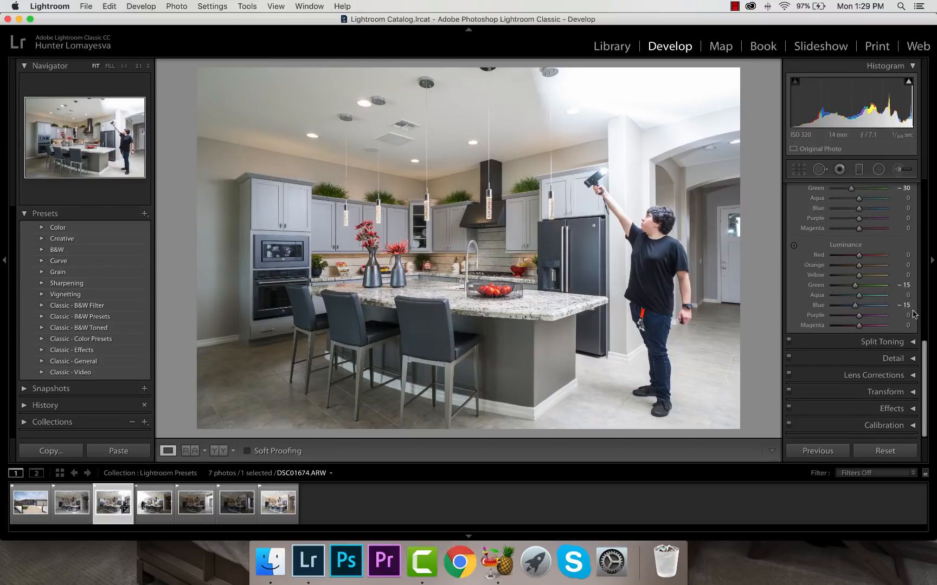
click(913, 359)
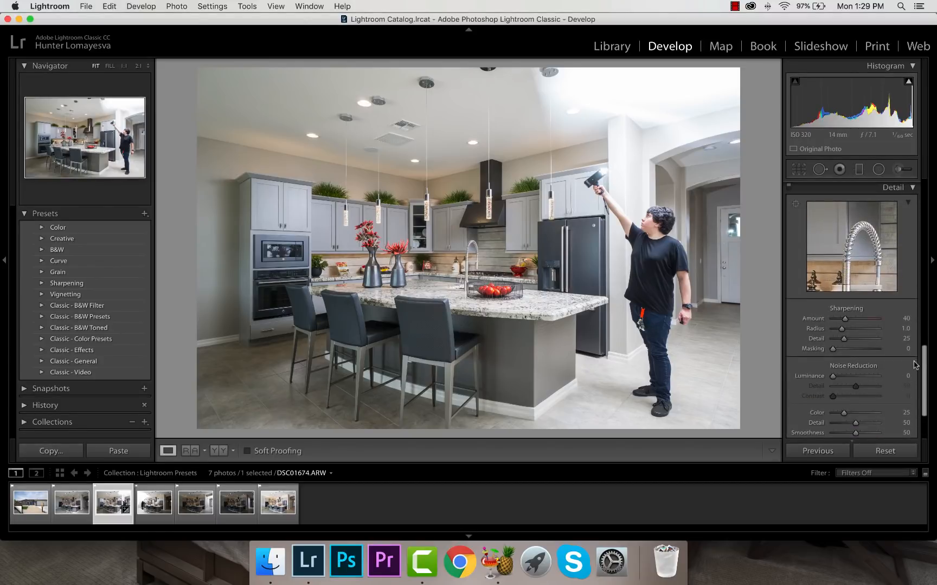
click(903, 319)
text(45)
key(Return)
Step: Set the luminance noise reduction to 45 and the color noise reduction to 90
scroll(917, 341, down, 2)
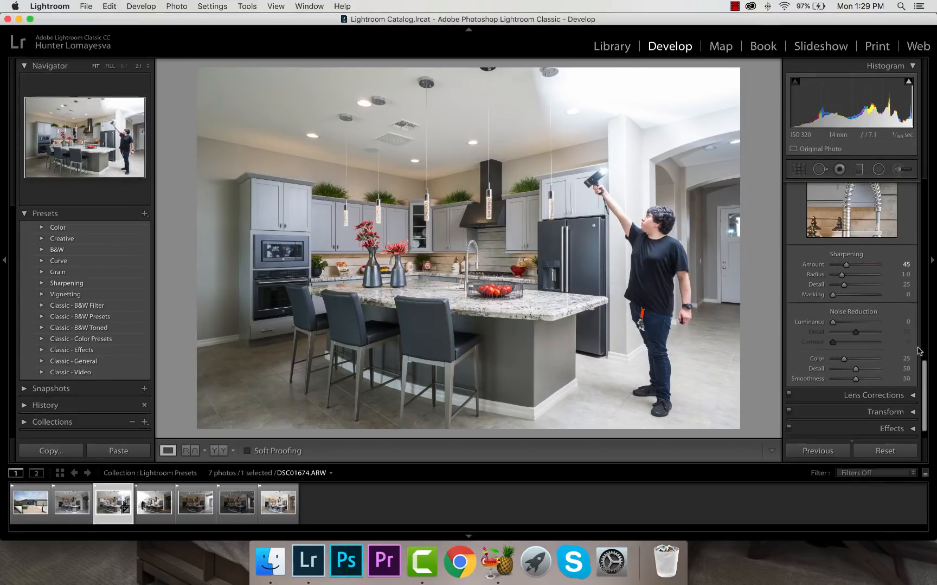
click(910, 323)
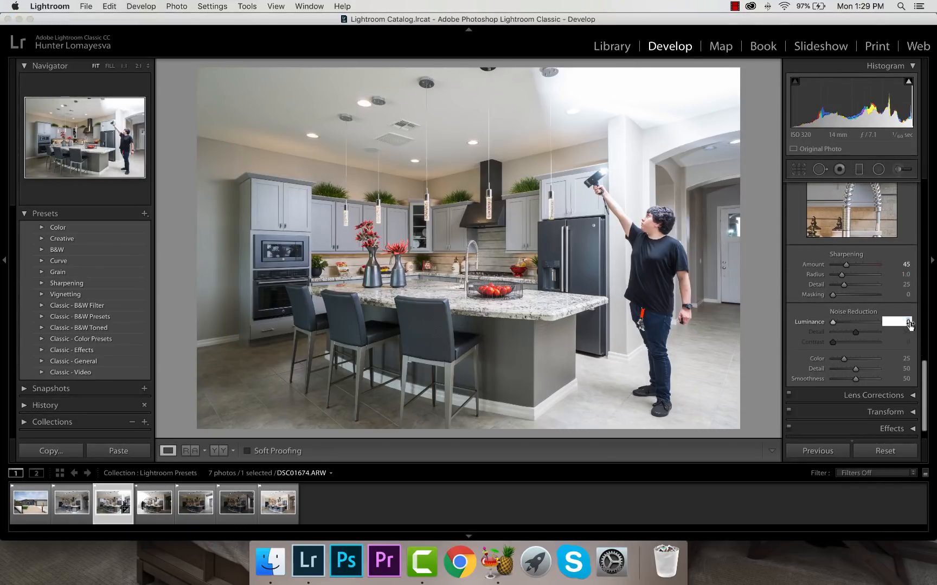
text(45)
key(Return)
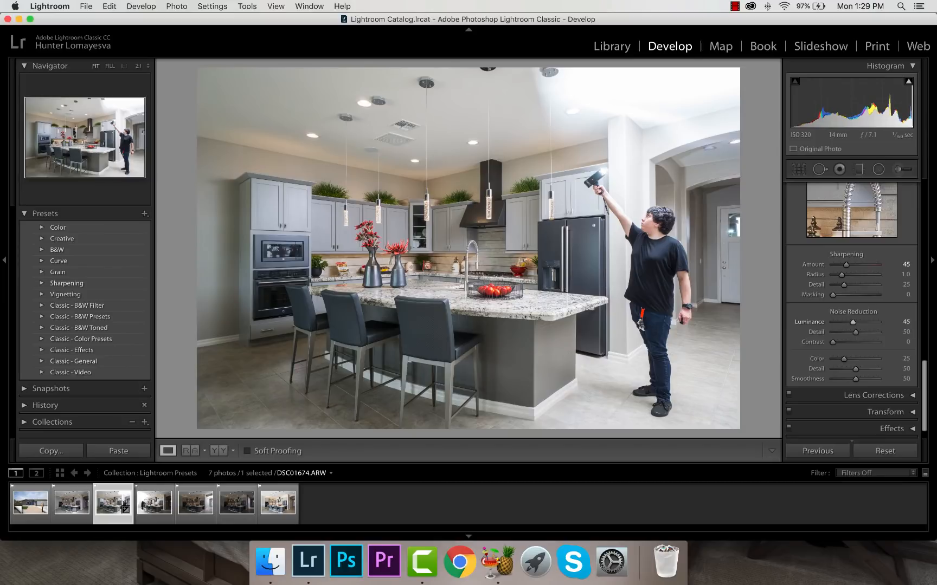
click(905, 359)
text(90)
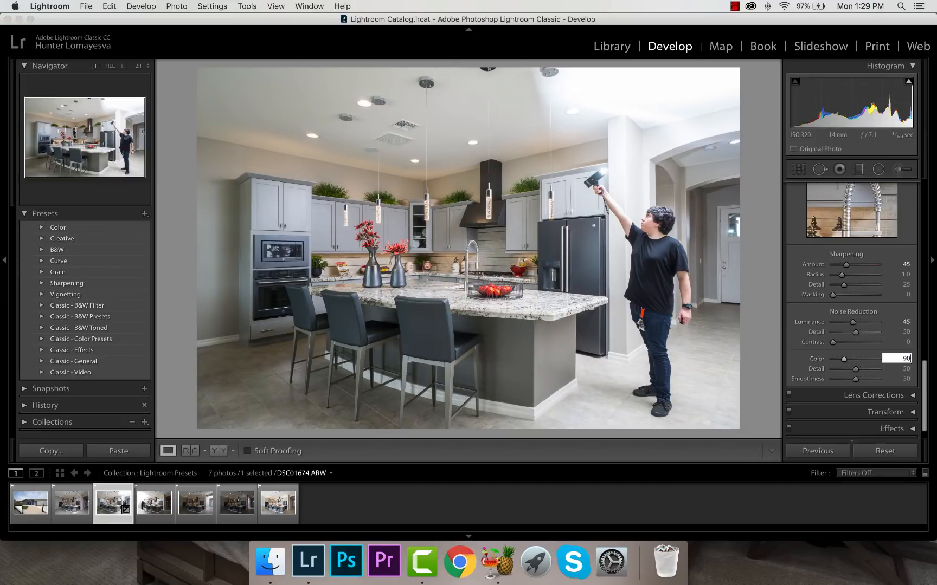
key(Return)
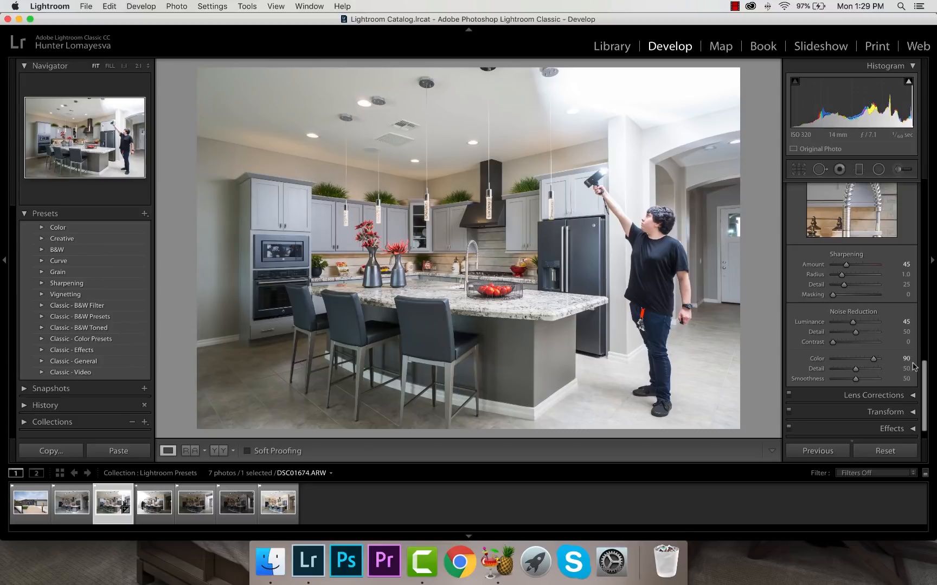
Step: Compare the oven and chair detail up close with color noise reduction at 0, and set it back to 90
click(247, 340)
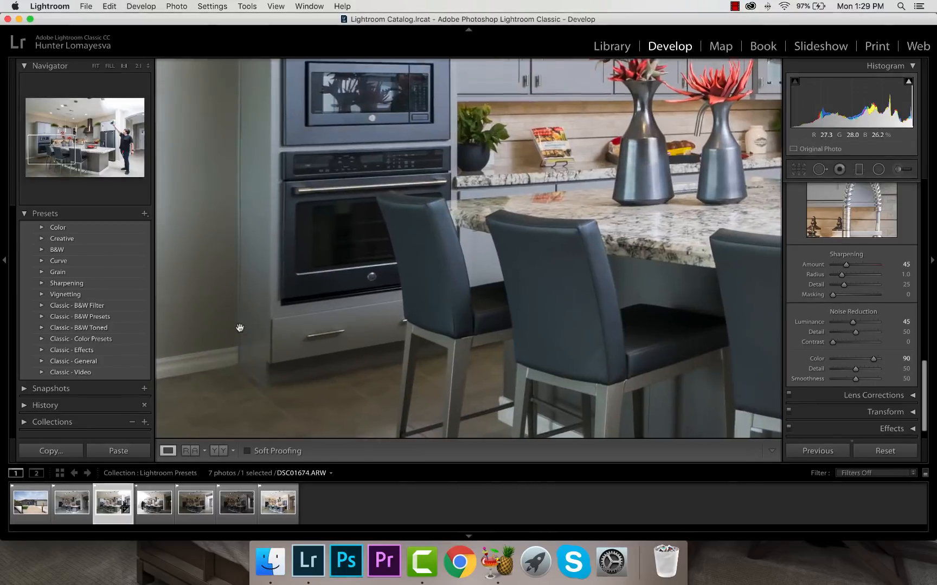
drag(873, 360, 703, 368)
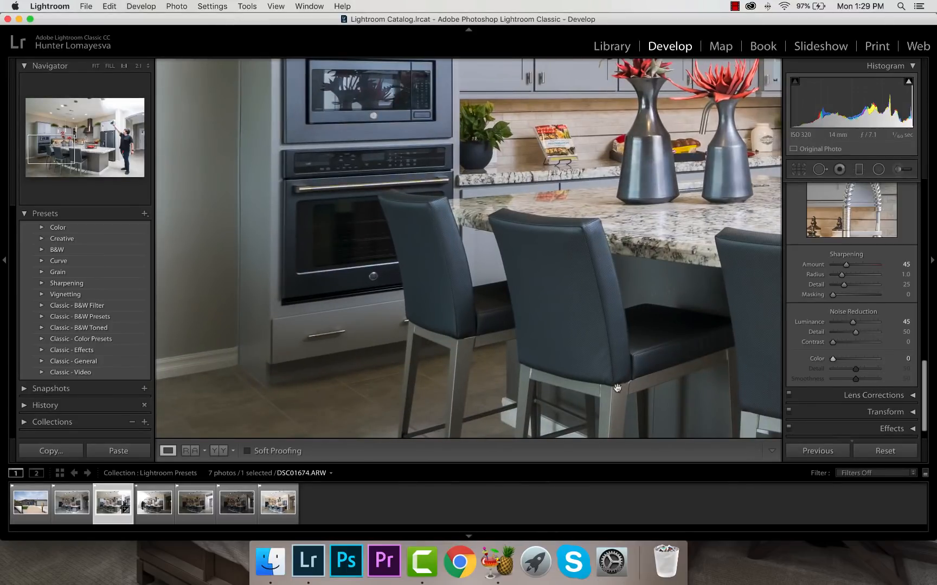
click(138, 66)
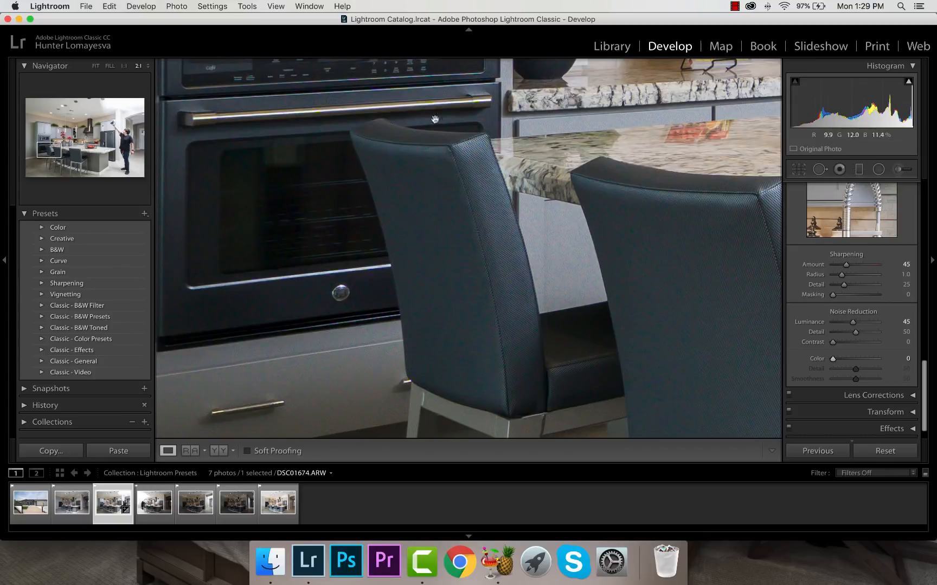
click(415, 229)
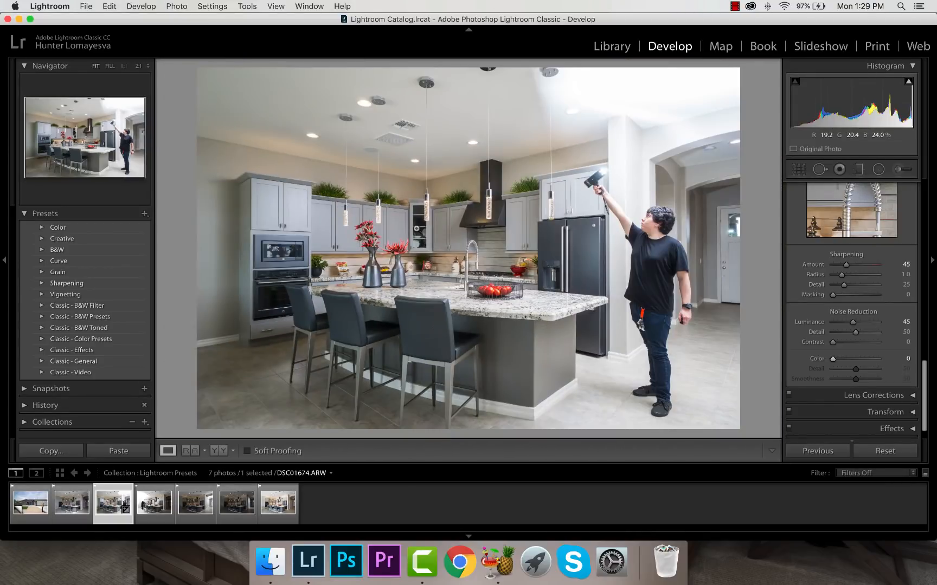
click(904, 360)
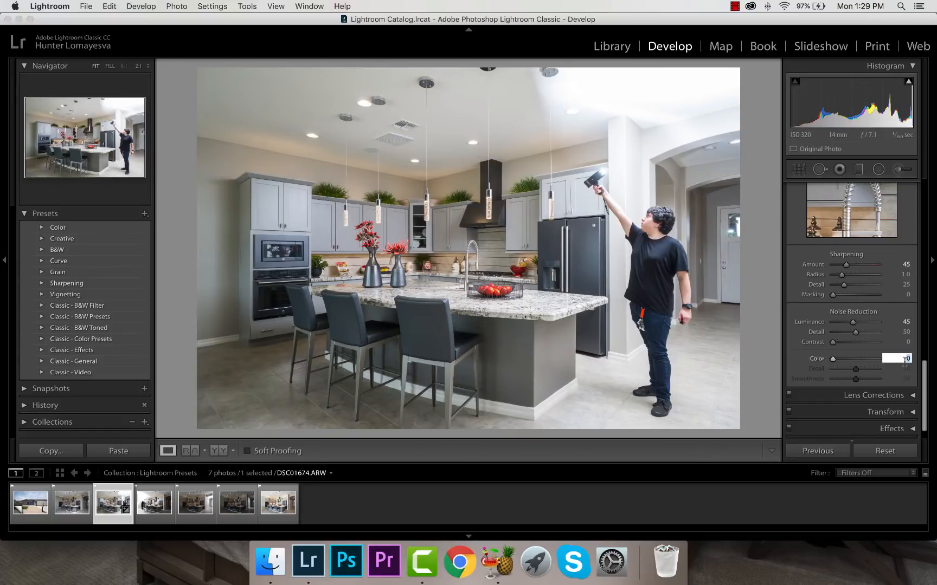
text(90)
key(Return)
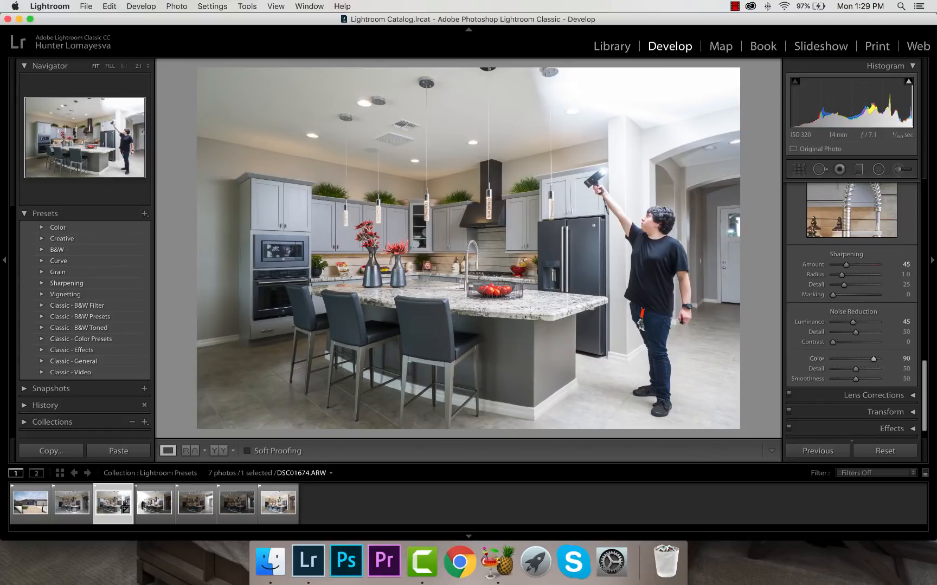
Step: Set the color noise reduction smoothness to 90 and check the result up close on the chairs and oven
click(904, 379)
text(90)
key(Return)
click(273, 319)
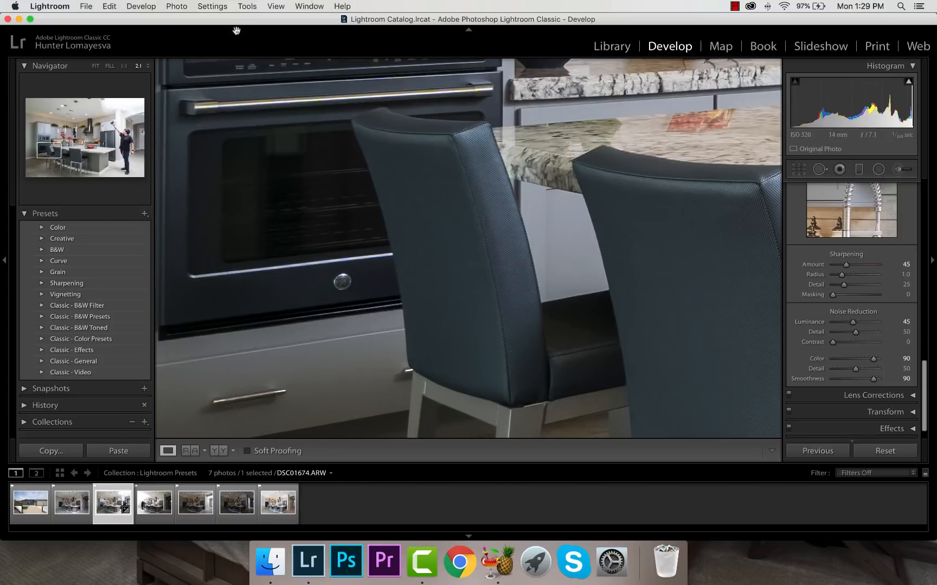
click(548, 174)
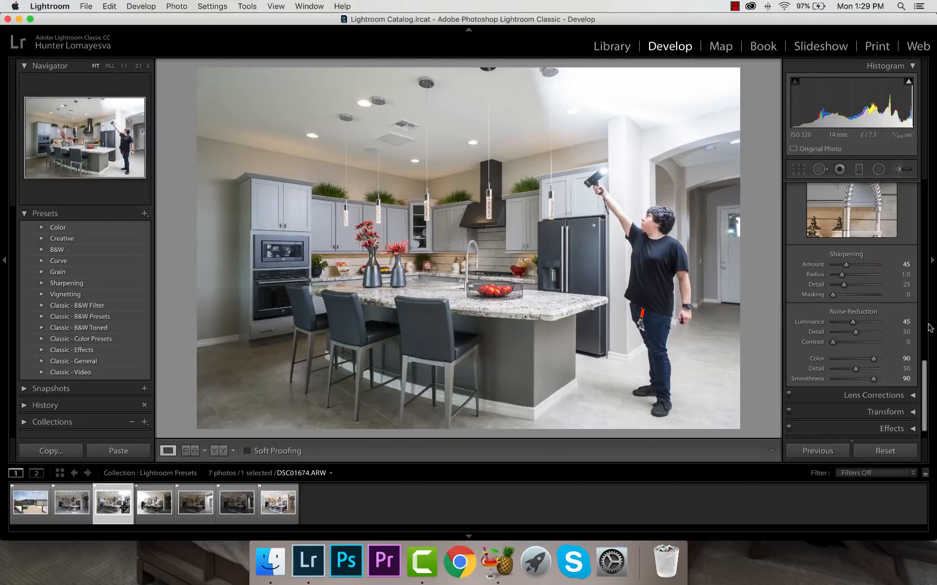
Step: Enable chromatic aberration removal and profile corrections in the lens corrections, with the profile setup on Auto
click(912, 395)
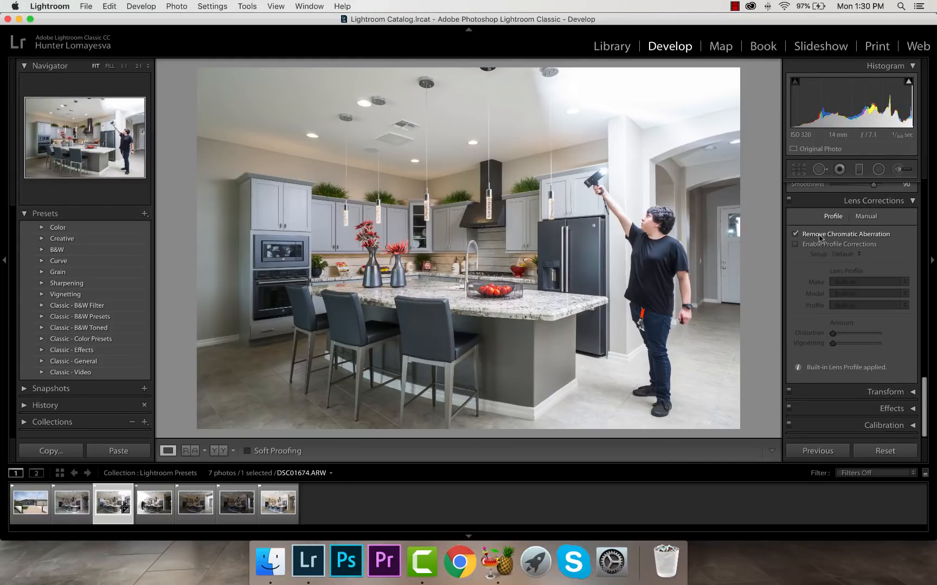
click(794, 244)
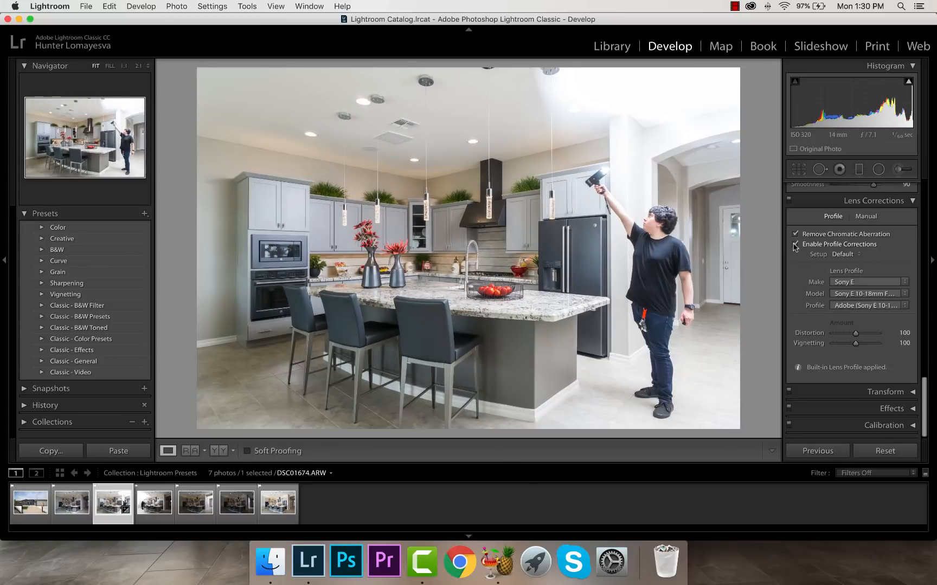
click(844, 256)
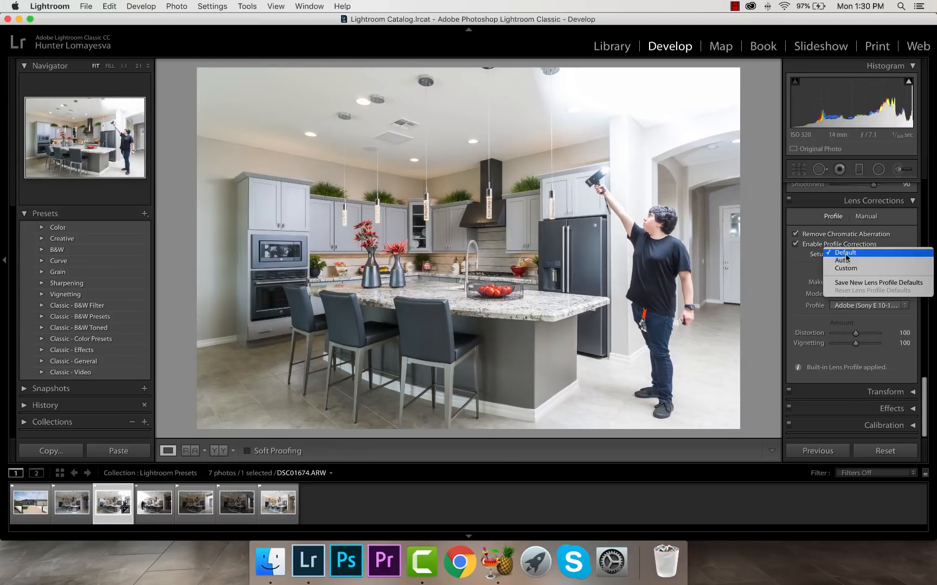
click(846, 264)
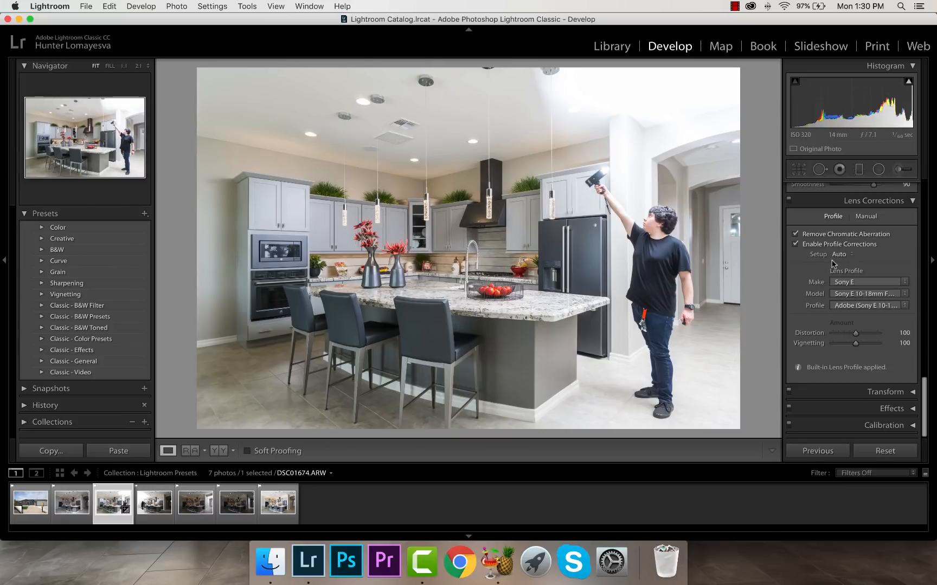
Step: Switch the lens profile setup to Custom and choose the Rokinon 12mm f/2 lens as make and model
click(837, 256)
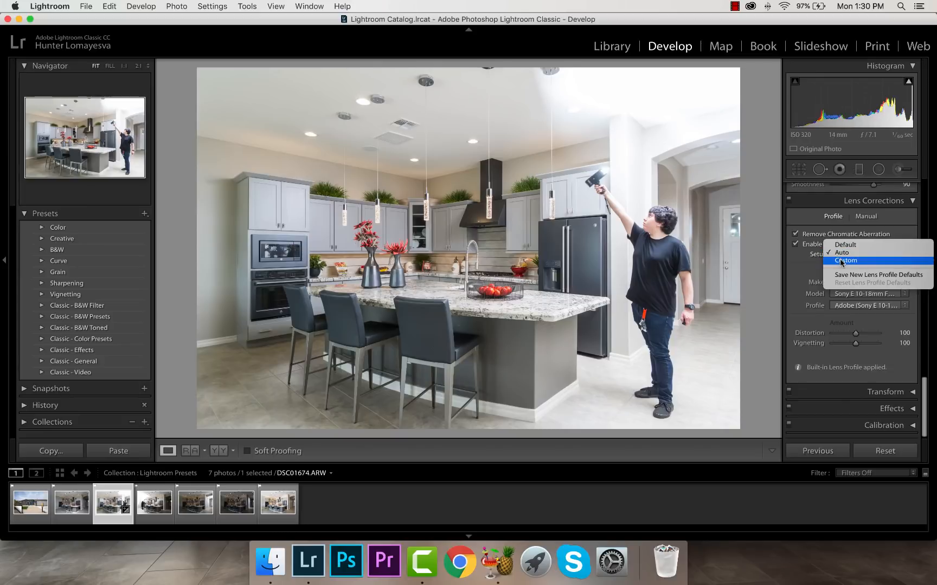
click(841, 262)
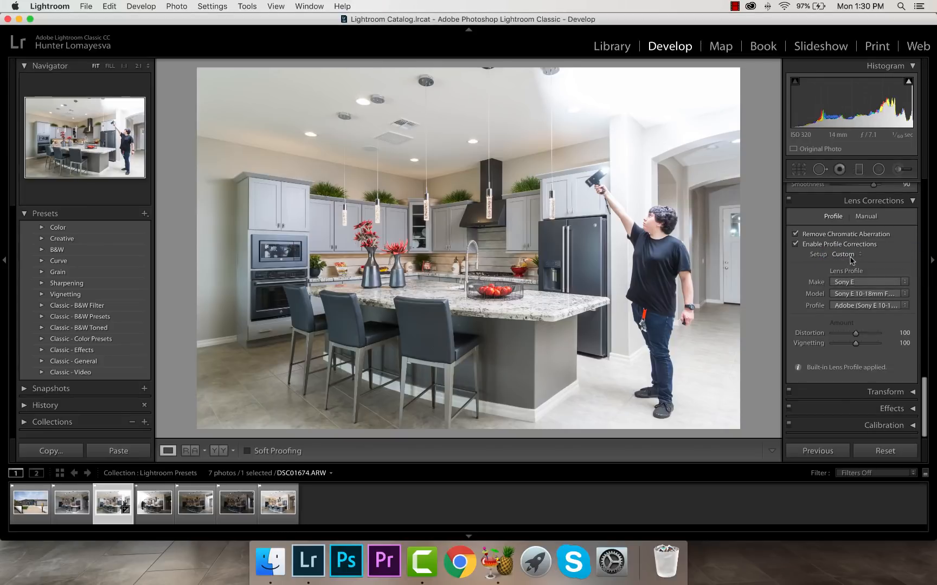
click(878, 281)
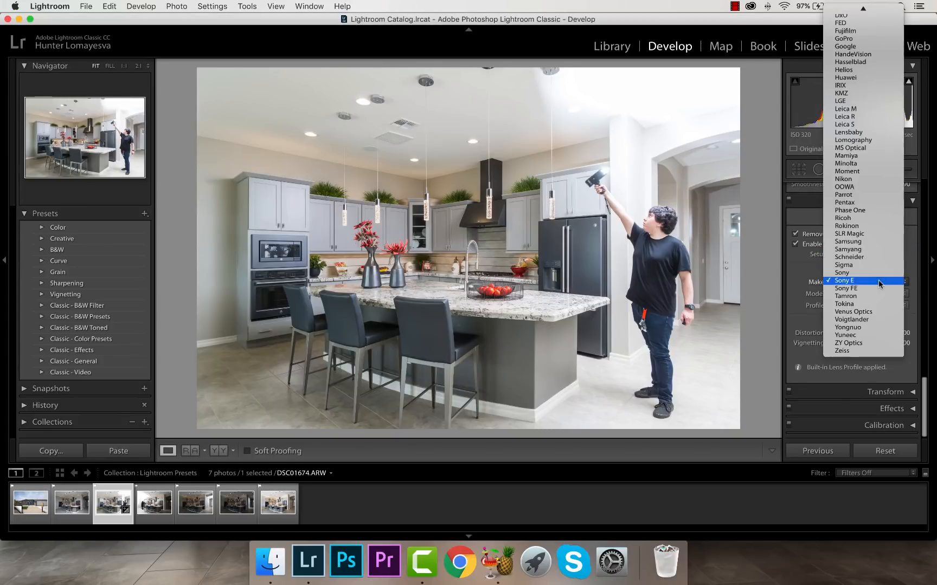
click(876, 226)
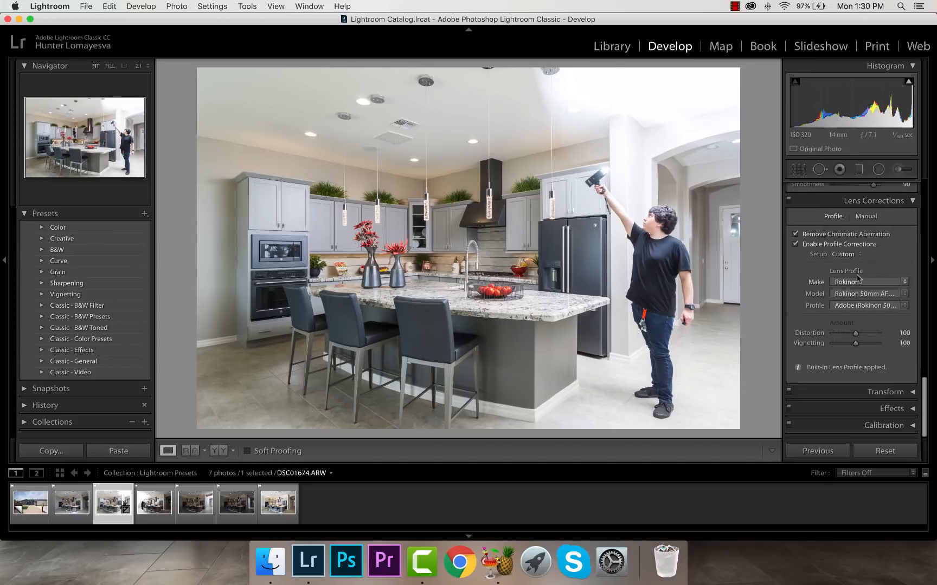
click(859, 294)
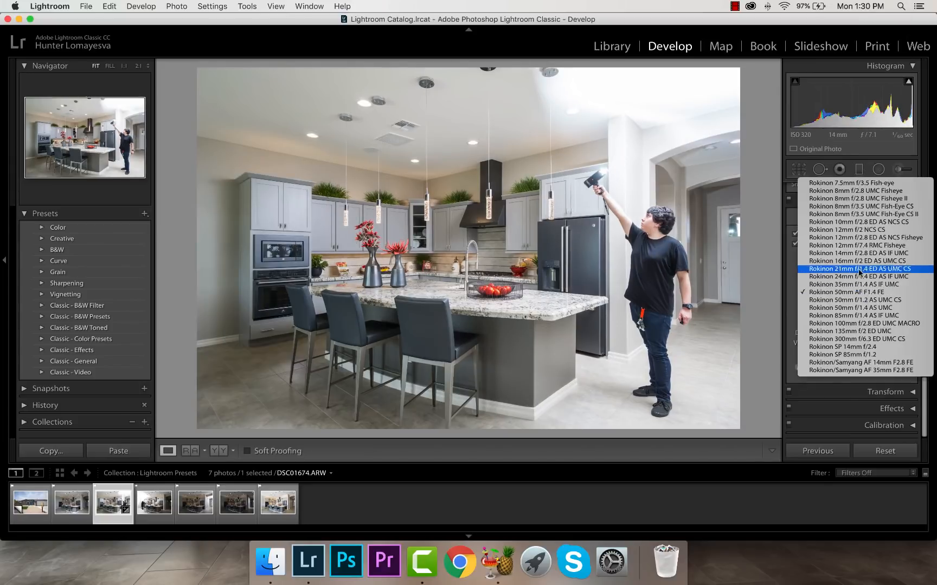
click(857, 230)
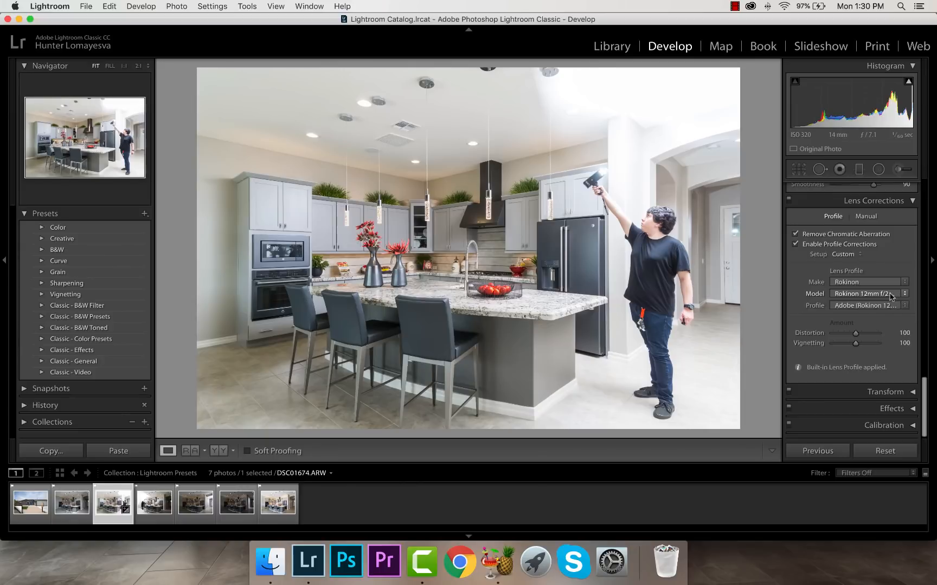
Step: Try a lens profile distortion of 116 and vignetting of 30, and return the profile setup to Auto
click(855, 343)
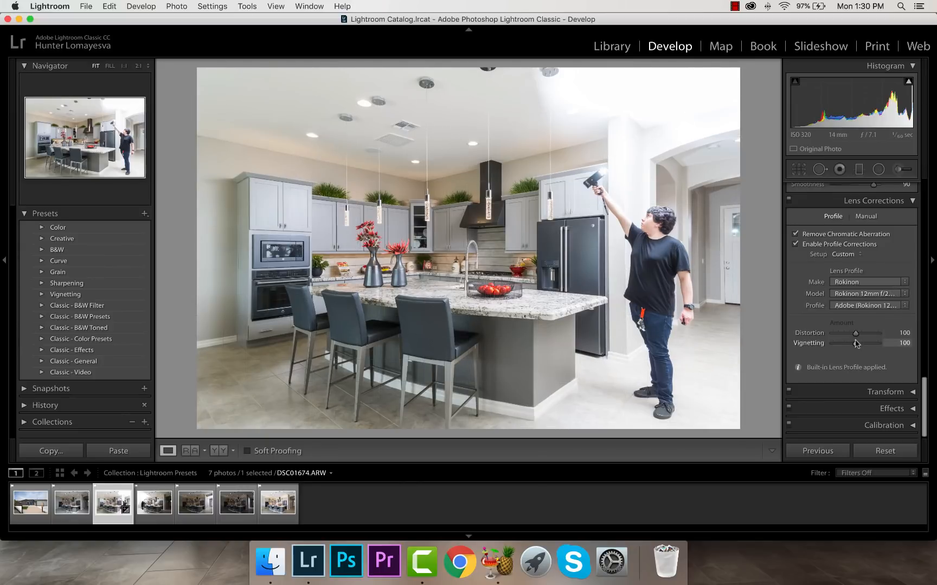
click(868, 338)
drag(861, 337, 841, 350)
click(843, 254)
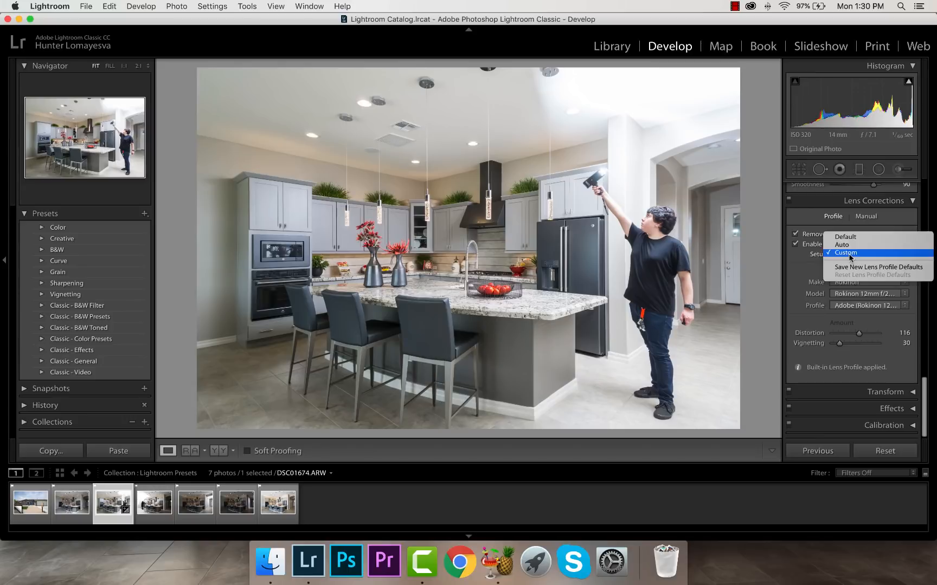
click(850, 246)
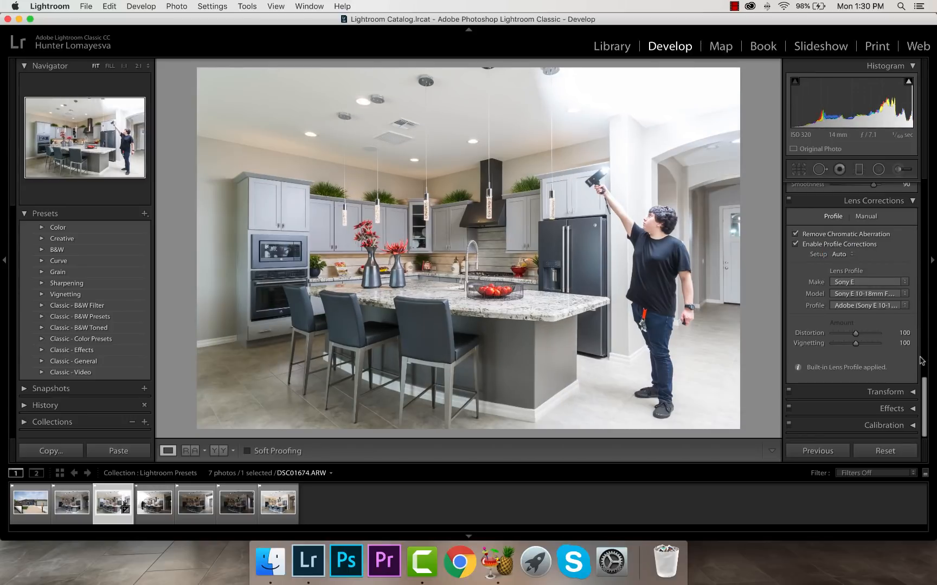
click(916, 389)
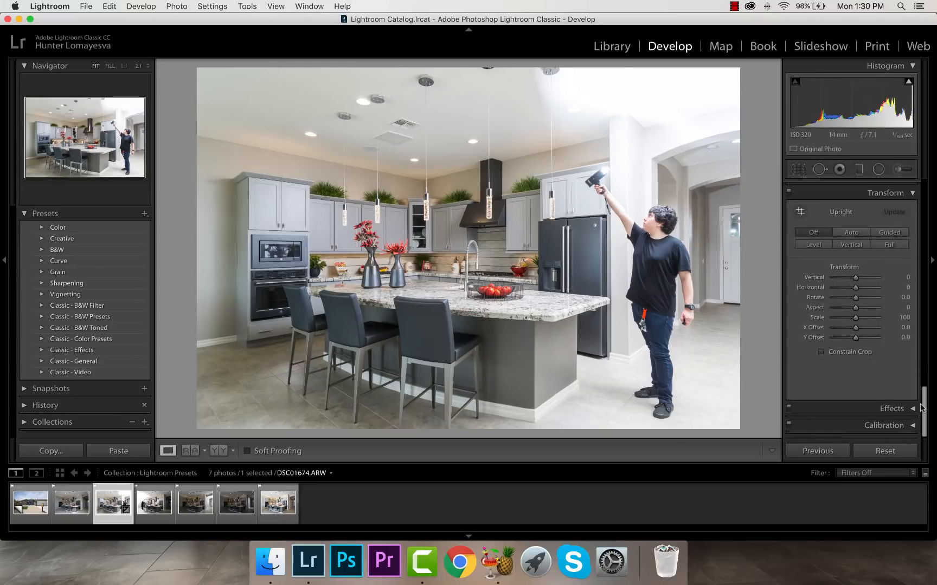
click(916, 192)
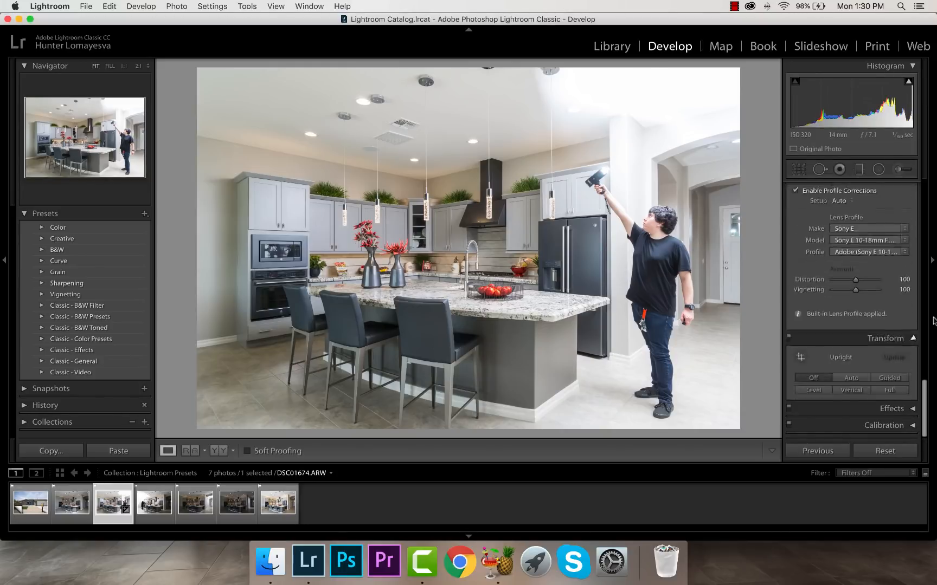
Step: Open the effects adjustments and set the post-crop vignetting amount to -15
click(918, 411)
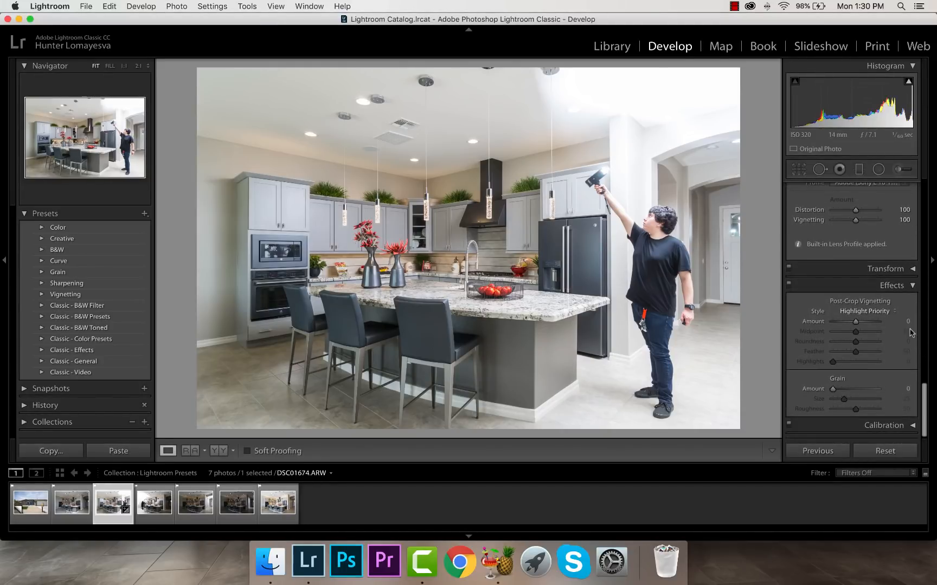
click(905, 322)
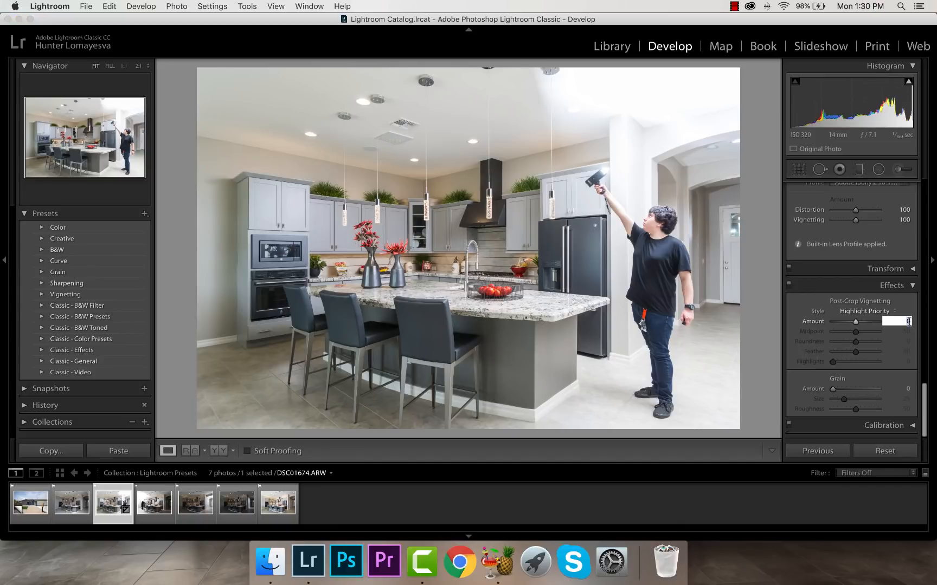
text(-15)
key(Return)
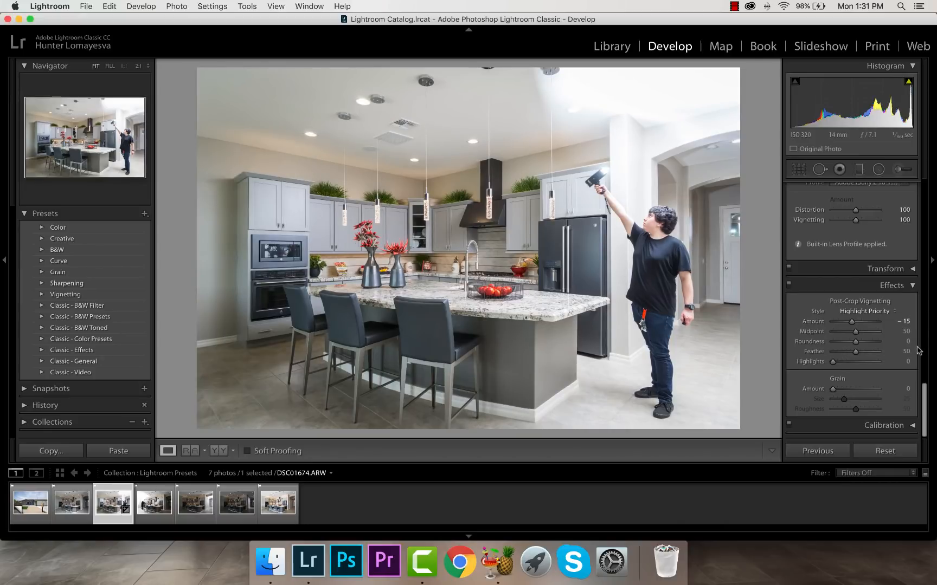
Step: Review the develop settings made so far, from the basic tone and HSL adjustments to detail and lens corrections
scroll(918, 348, up, 1)
scroll(918, 347, up, 10)
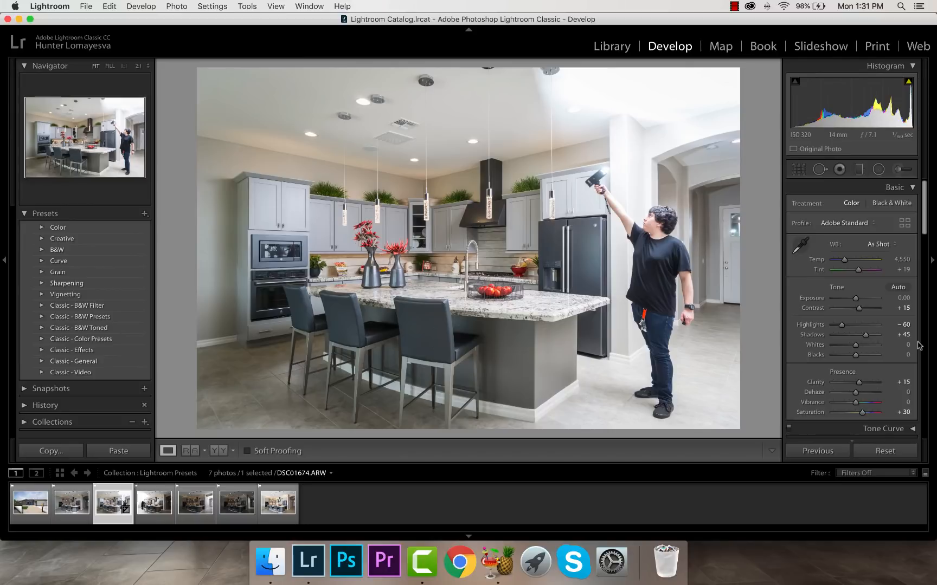
scroll(918, 346, down, 8)
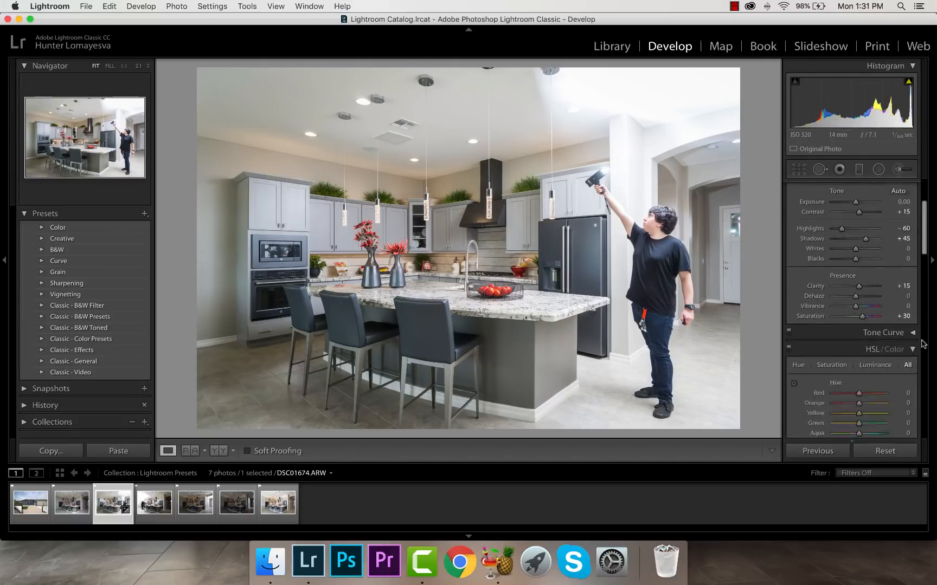
scroll(920, 341, down, 4)
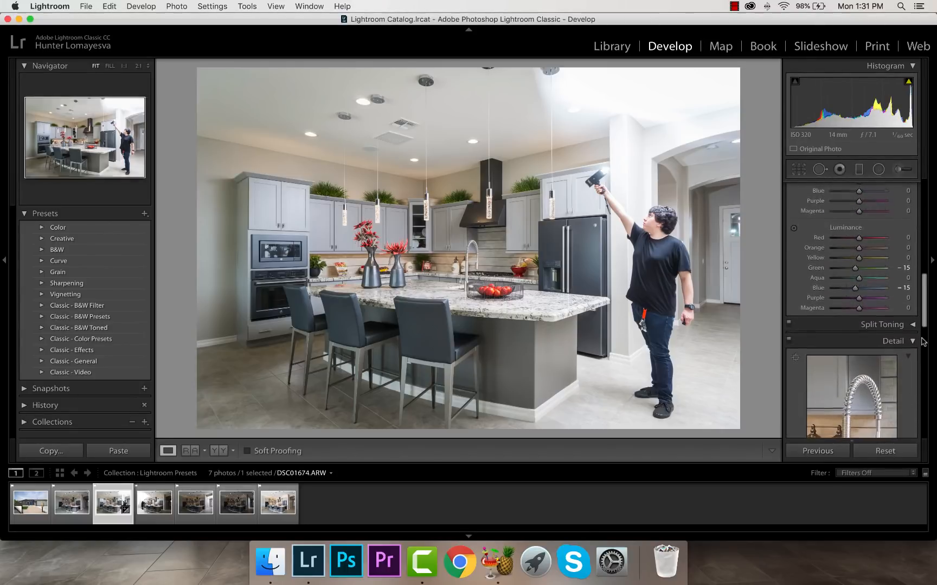
scroll(879, 262, up, 15)
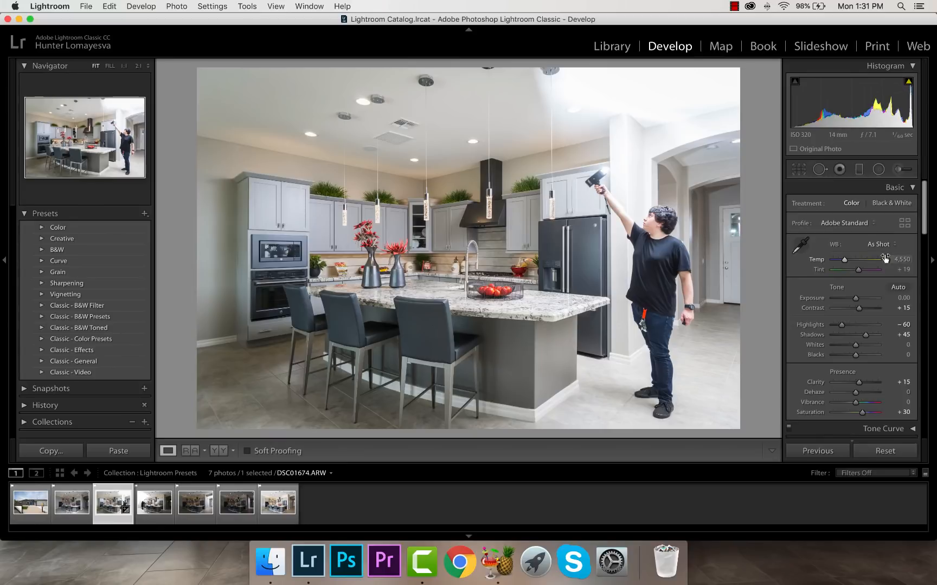
scroll(916, 347, down, 8)
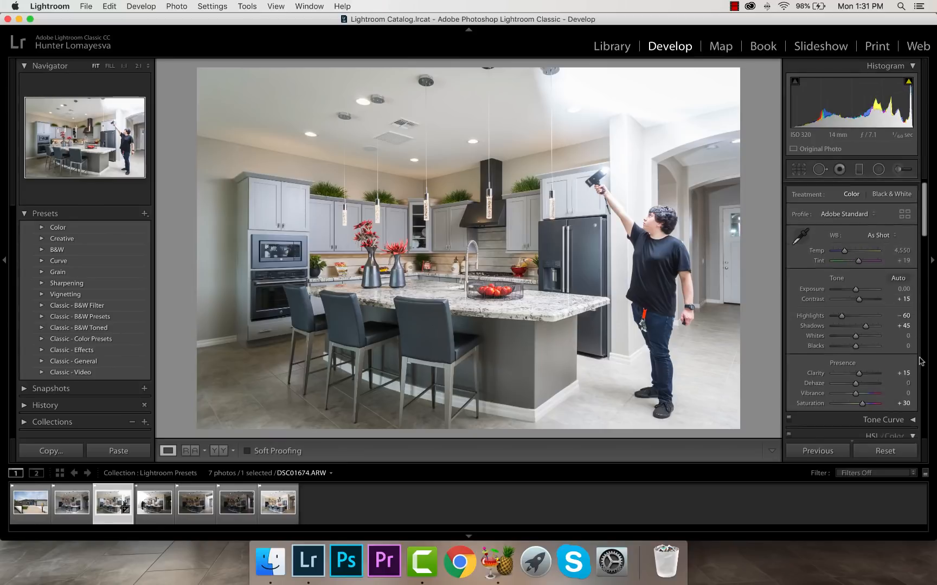
scroll(920, 360, down, 10)
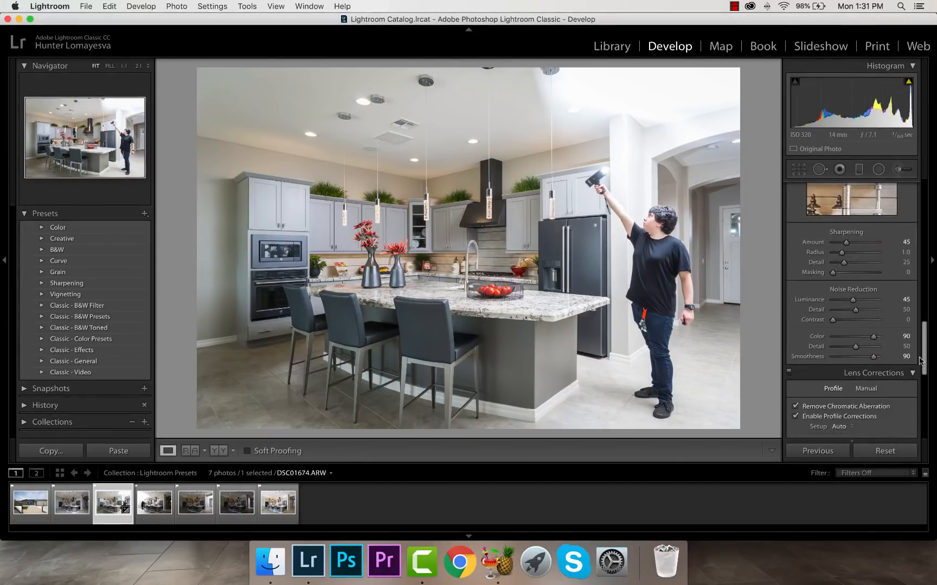
Step: Open the transform adjustments and apply the Vertical Upright correction to the photo
click(885, 273)
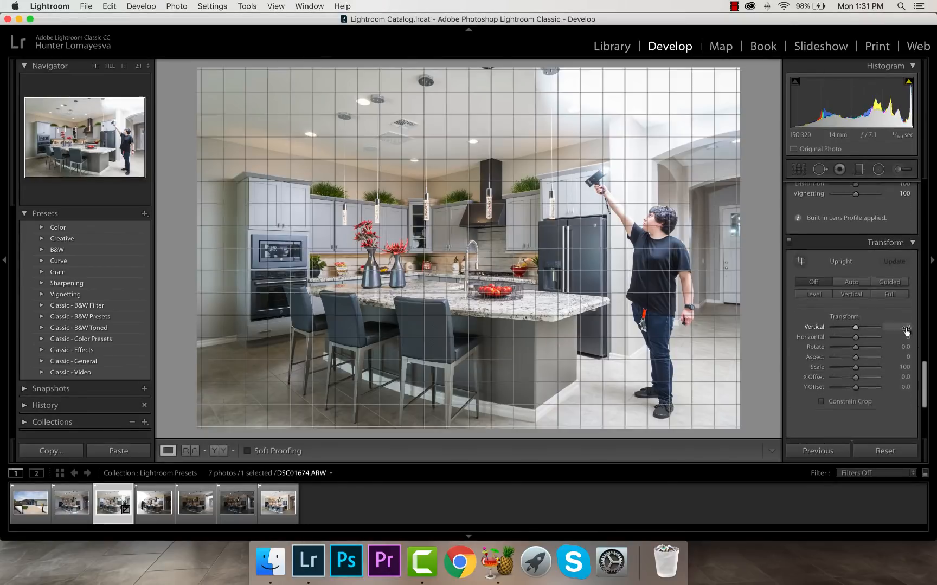
click(863, 284)
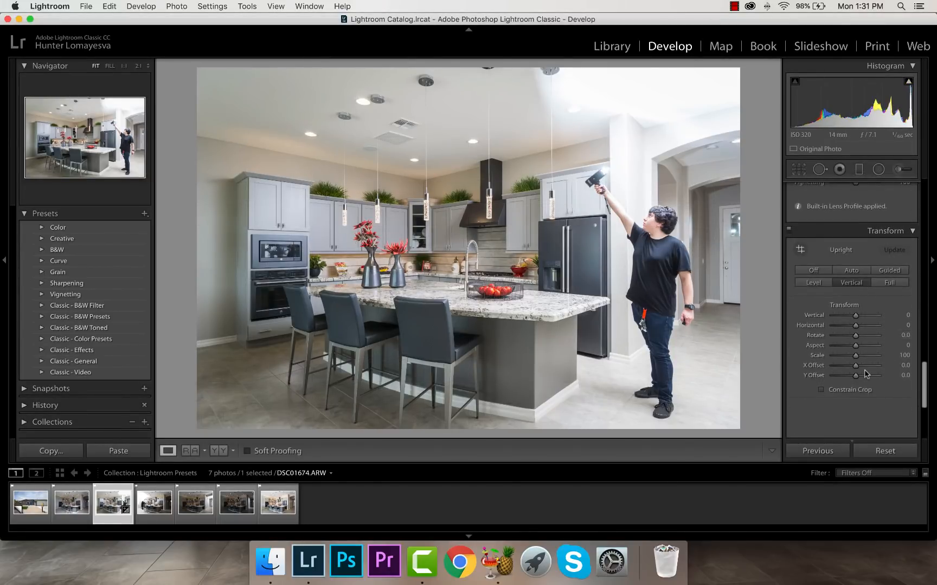